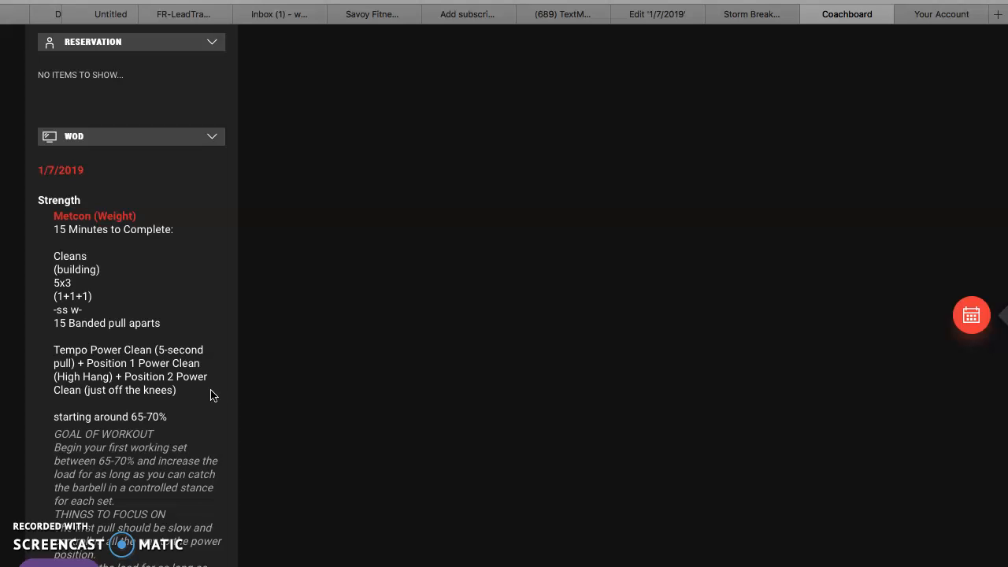
# - Review the Tempo Power Clean and Position 1 Power Clean movements in the Coachboard's 1/7/2019 strength WOD
pyautogui.moveTo(86, 363); pyautogui.dragTo(132, 374)
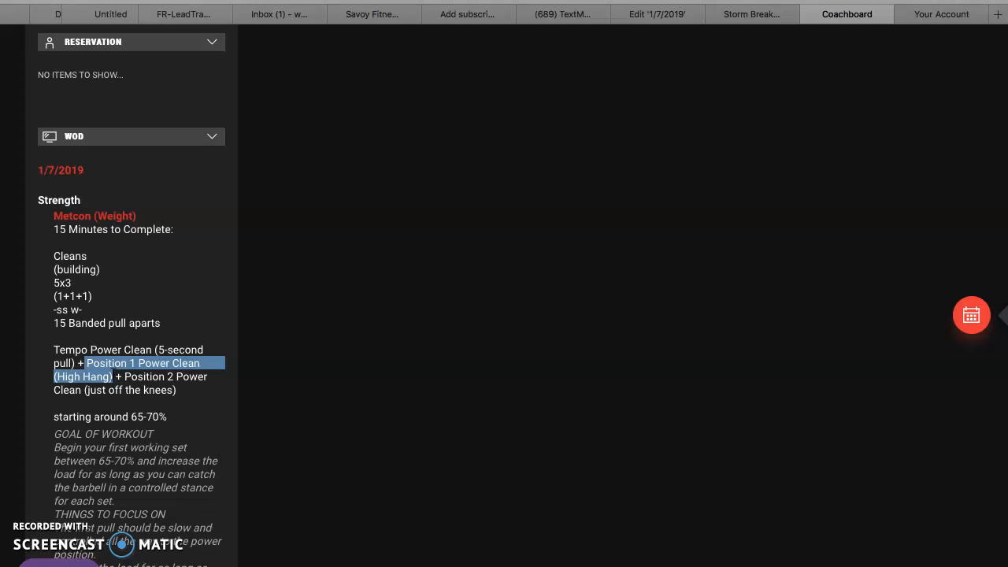
pyautogui.moveTo(54, 349); pyautogui.dragTo(88, 362)
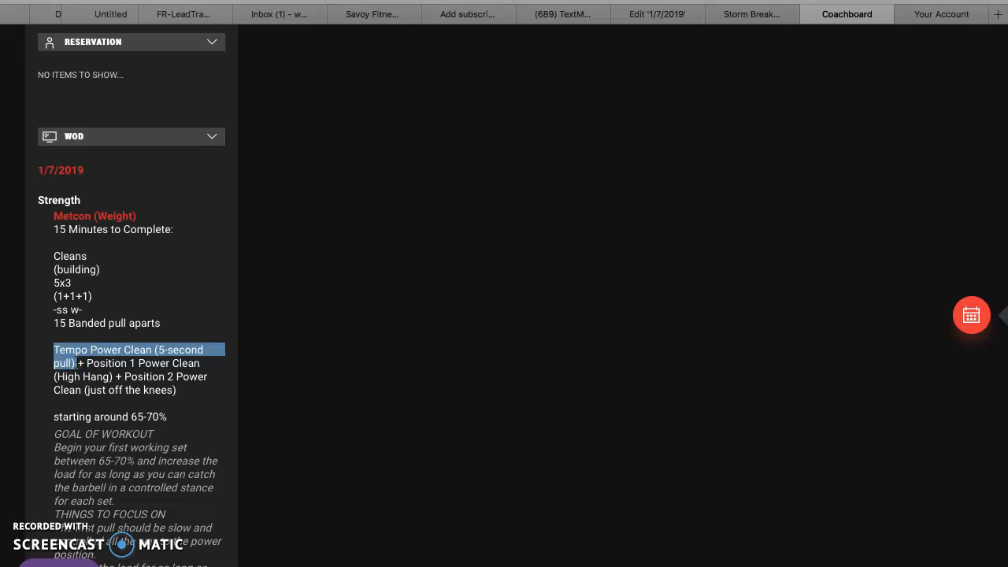
pyautogui.click(180, 285)
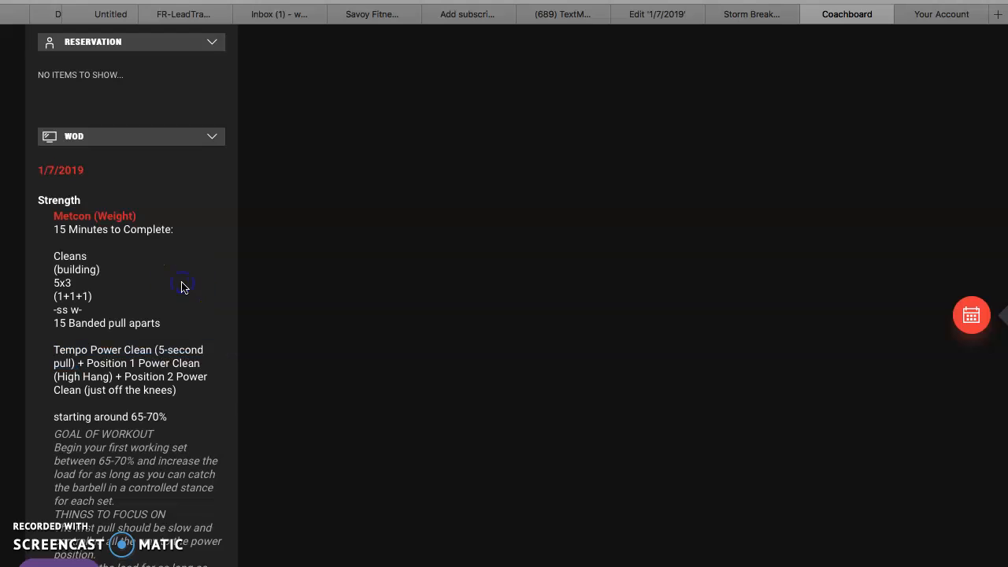
# - Open the Metcon (Weight) result entry on the Coachboard and examine how many scores an athlete can record for it
pyautogui.scroll(10, 180, 286)
pyautogui.click(548, 443)
pyautogui.click(770, 436)
pyautogui.click(552, 273)
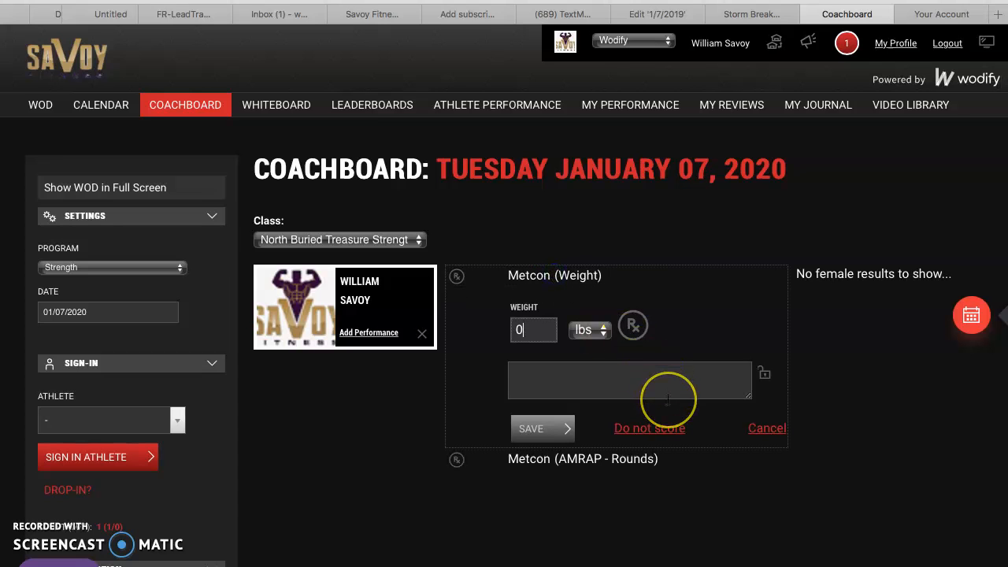
pyautogui.scroll(-10, 668, 399)
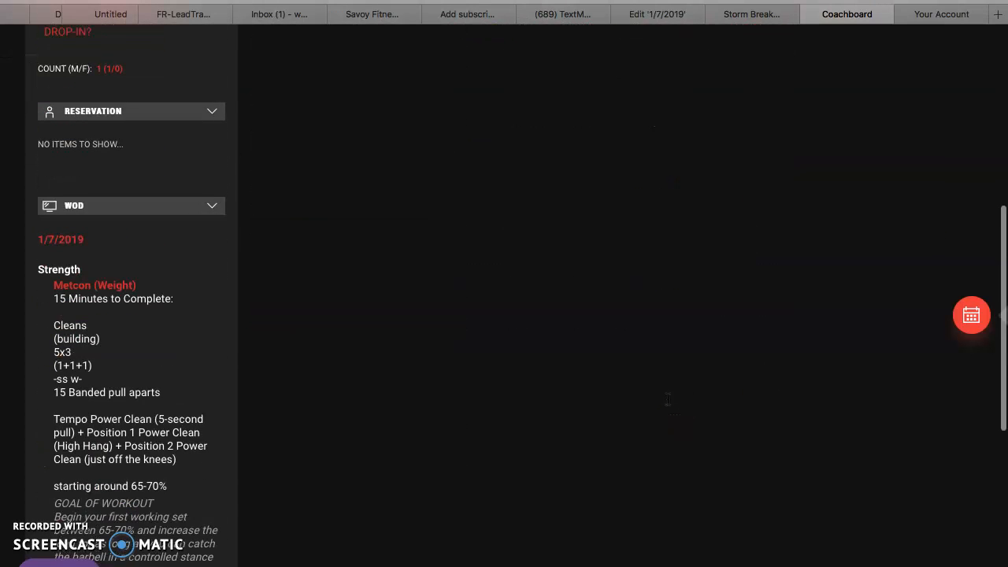
pyautogui.scroll(10, 668, 399)
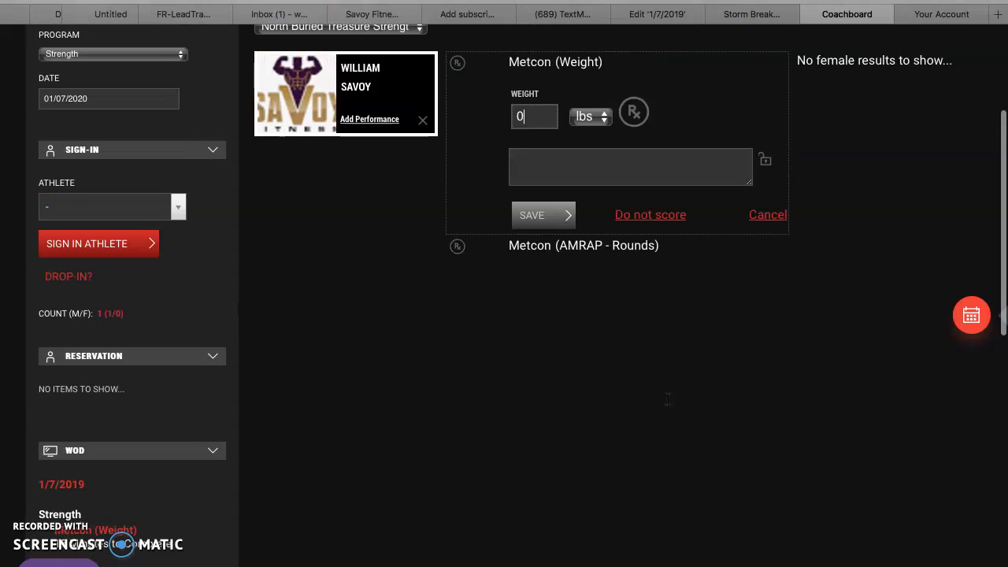
pyautogui.scroll(5, 668, 399)
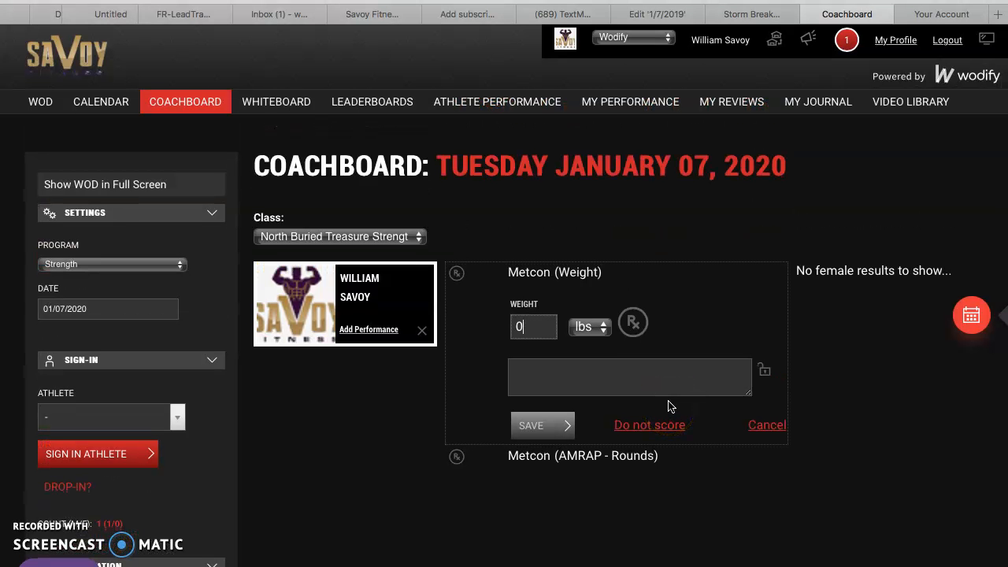
pyautogui.click(646, 496)
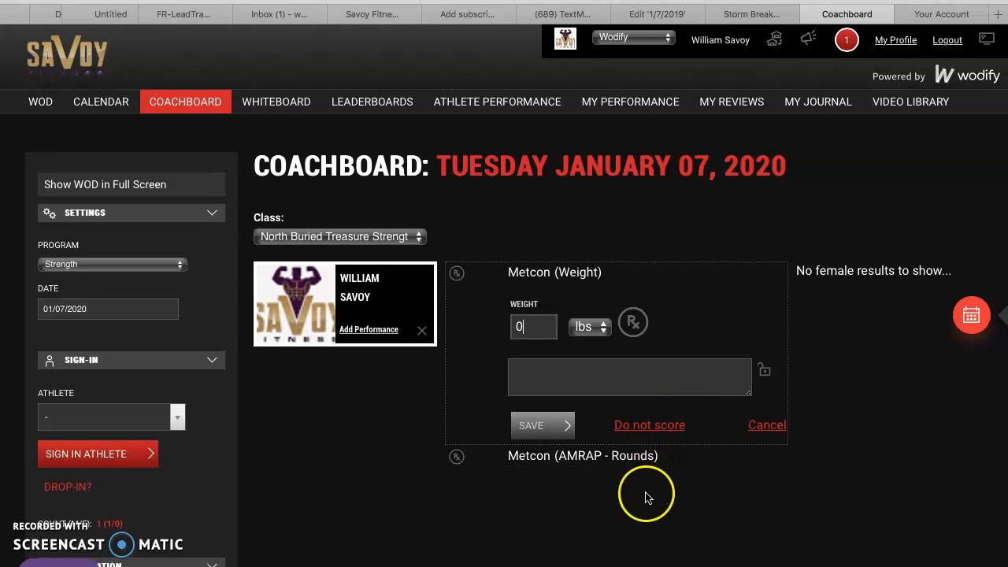
# - Switch to the WOD editor for 1/7/2019 and delete the open 1 Hang Power Clean - Position 1(Hip) component
pyautogui.click(675, 13)
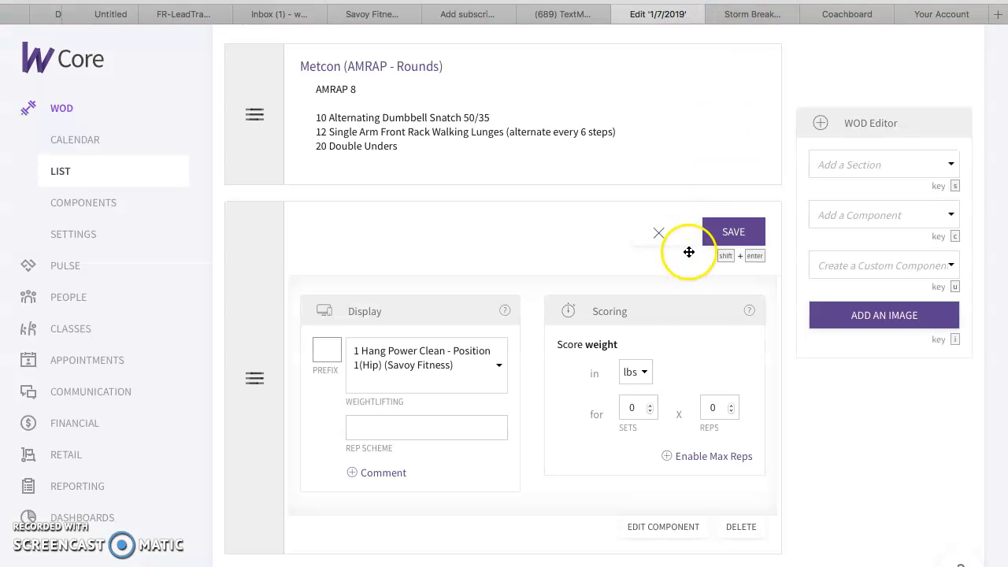
pyautogui.click(733, 526)
pyautogui.click(650, 320)
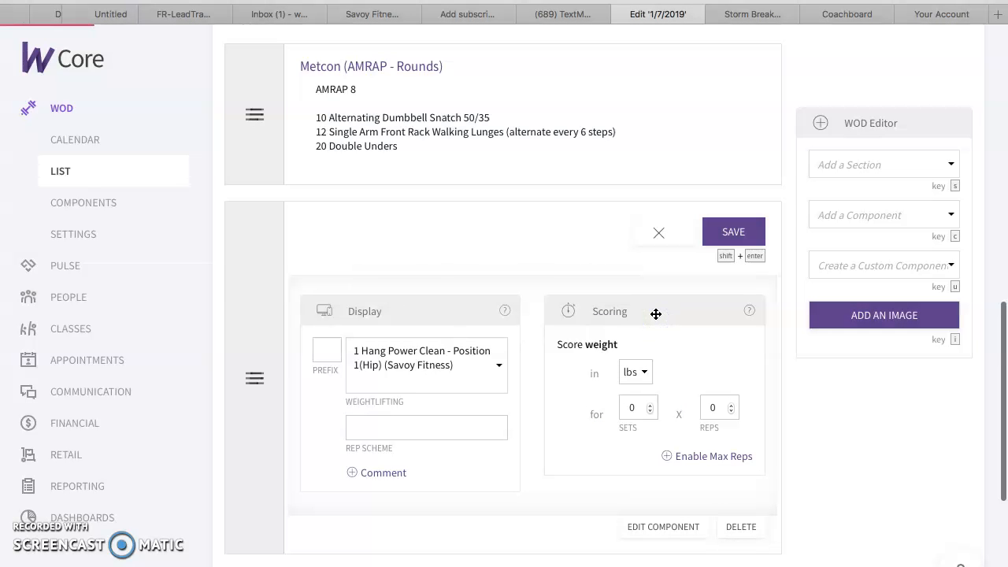
# - Add the existing component 1 Hang Power Clean - Position 1(Hip) to the WOD, finding it with the search text "pos"
pyautogui.scroll(10, 655, 313)
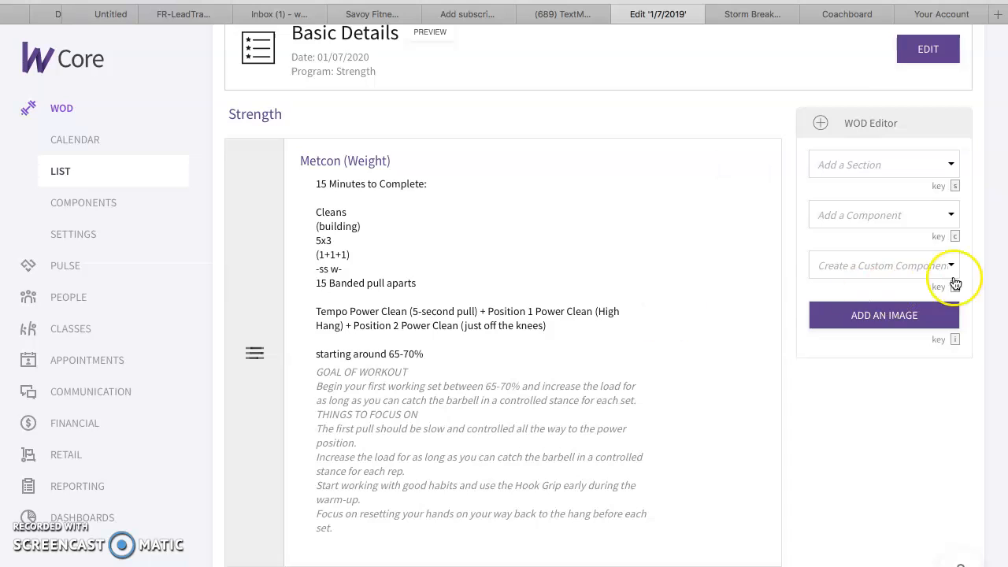
pyautogui.click(948, 215)
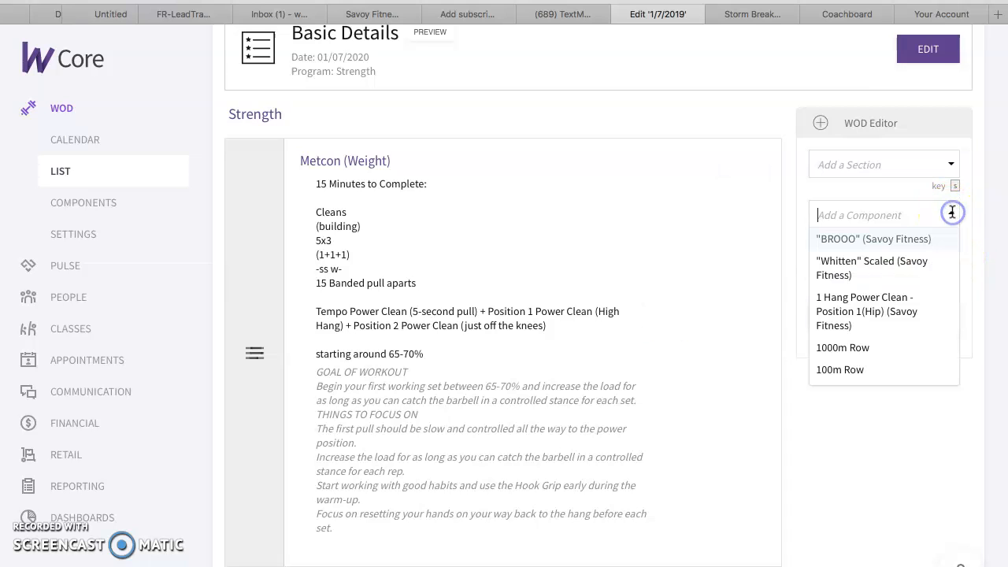
pyautogui.write('pos')
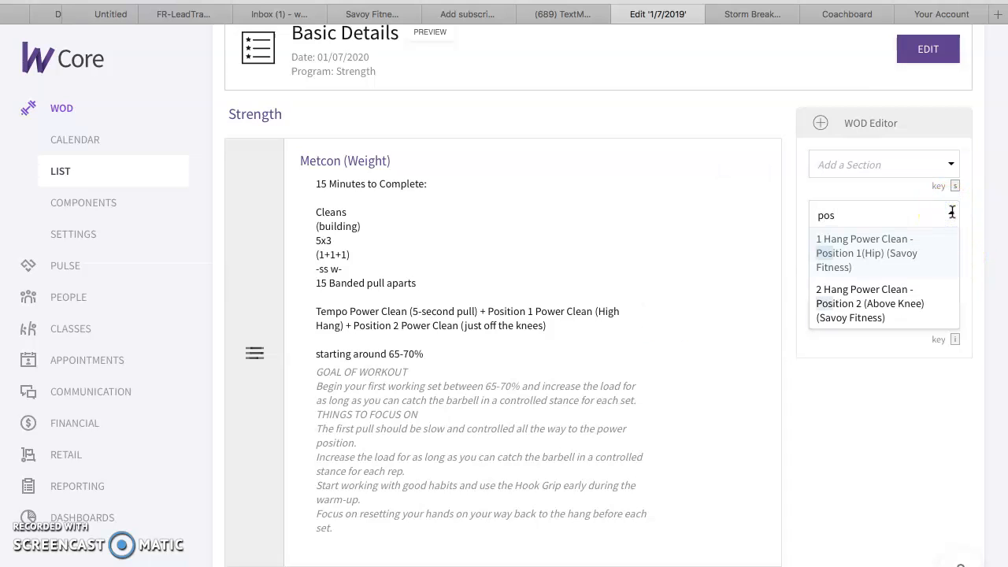
pyautogui.click(929, 265)
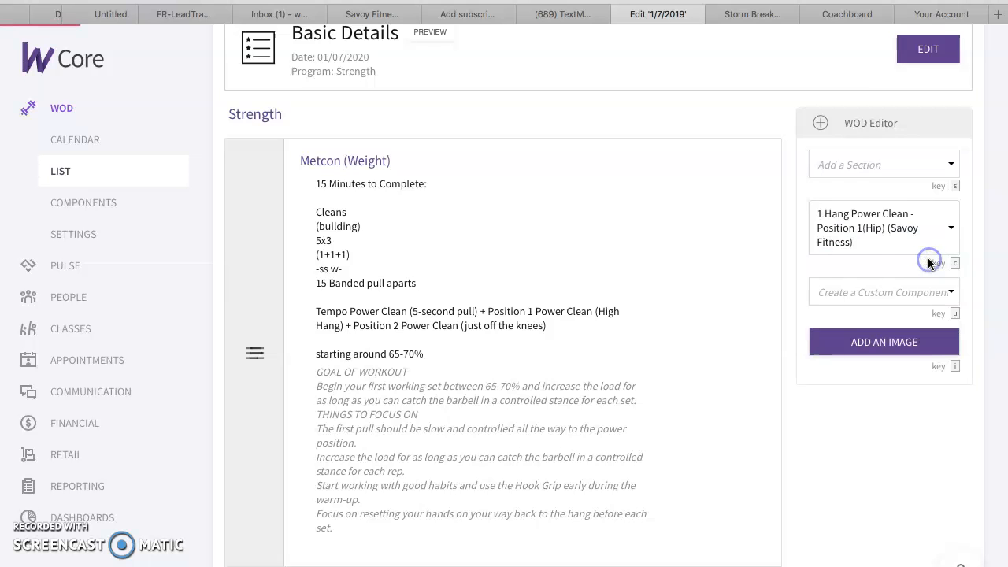
pyautogui.scroll(2, 502, 324)
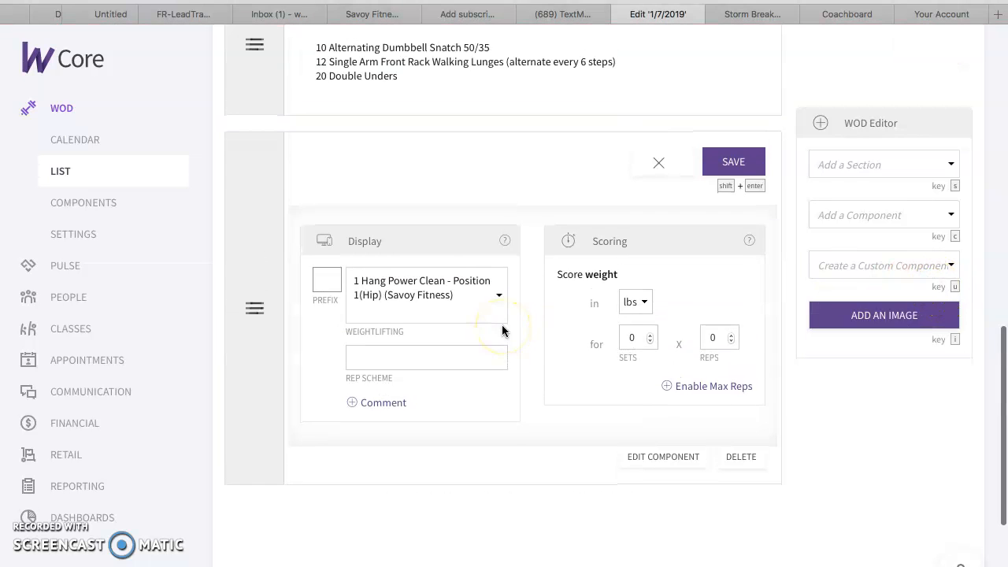
# - Check the Tuesday 1/7 cleans scheme in the Storm Breaker spreadsheet and set the component's scoring to 5 sets of 1 rep
pyautogui.click(933, 15)
pyautogui.click(865, 14)
pyautogui.click(744, 14)
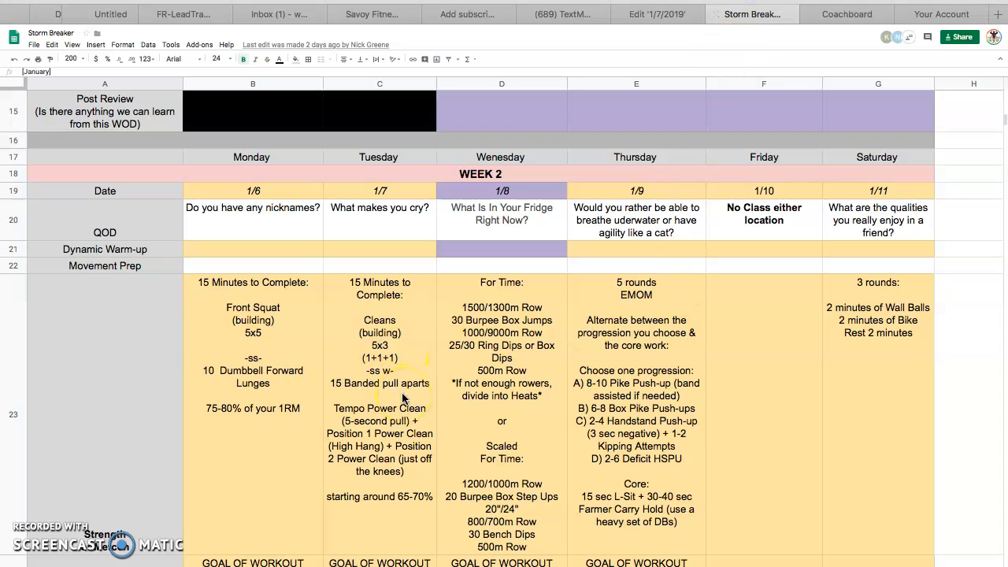
pyautogui.click(673, 15)
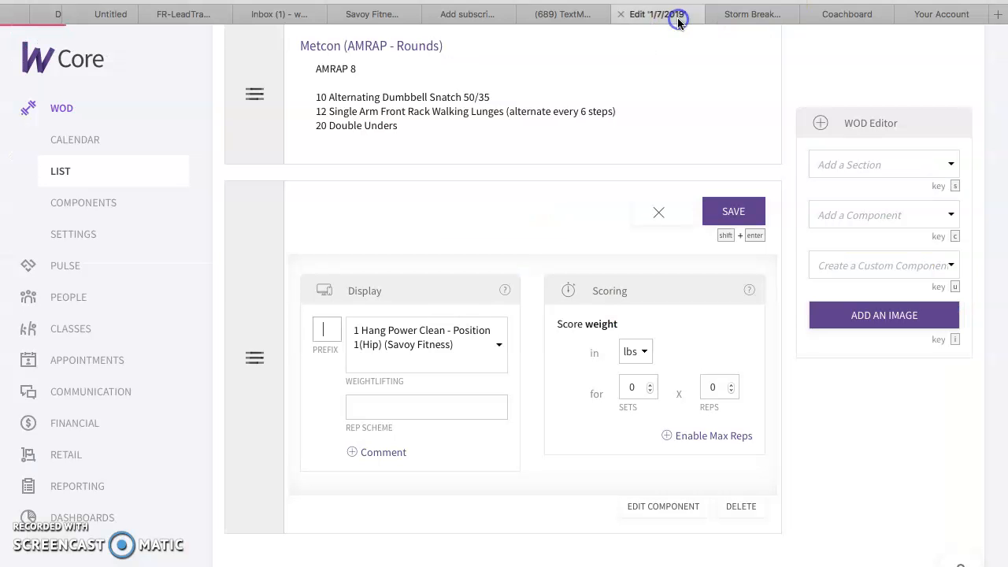
pyautogui.click(649, 384)
pyautogui.click(650, 384)
pyautogui.click(650, 383)
pyautogui.click(650, 384)
pyautogui.click(650, 383)
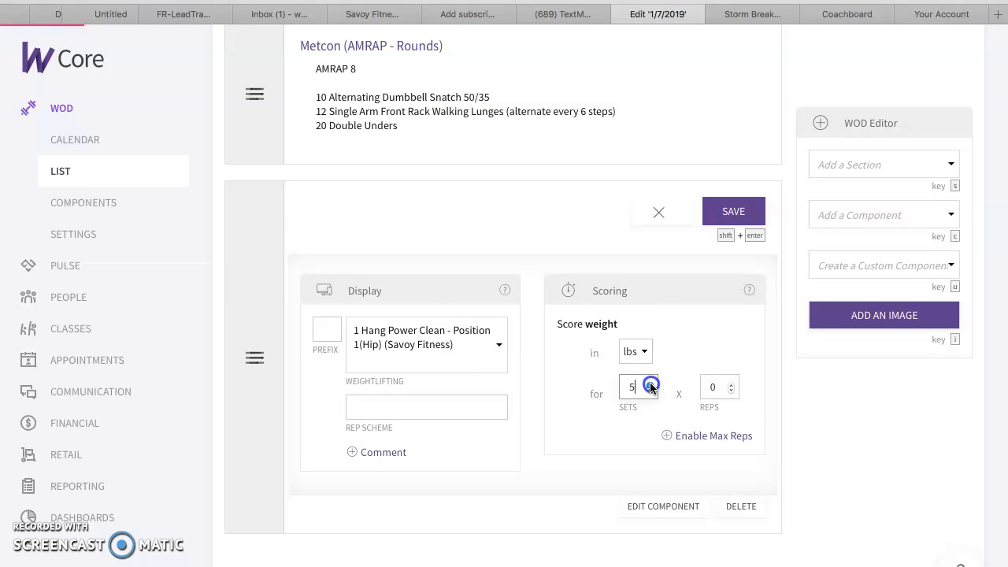
pyautogui.click(732, 385)
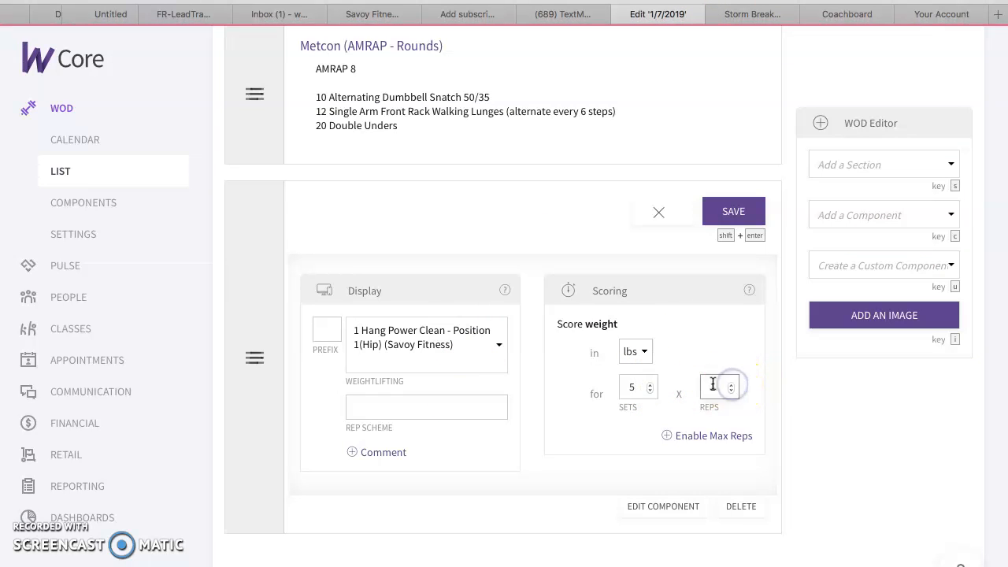
# - Set the component's rep scheme to 5 X 1 and save the component
pyautogui.click(427, 406)
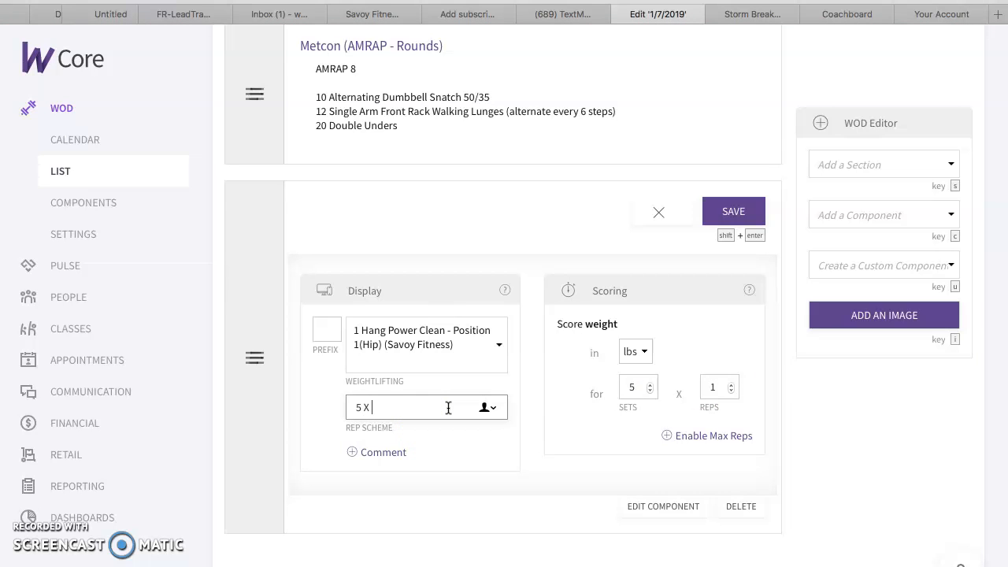
pyautogui.write('5 X')
pyautogui.press('BackSpace')
pyautogui.write('X 1')
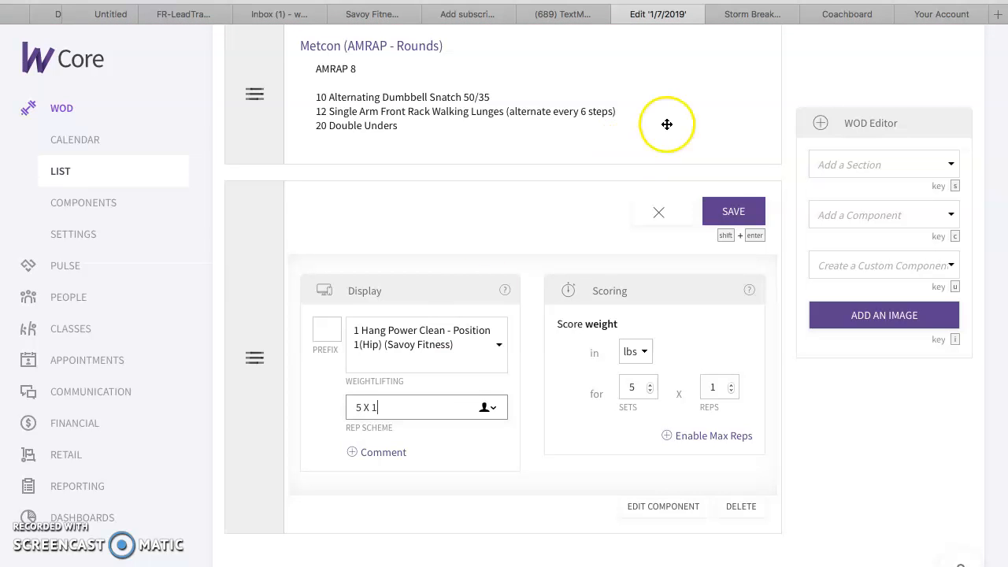
pyautogui.click(734, 215)
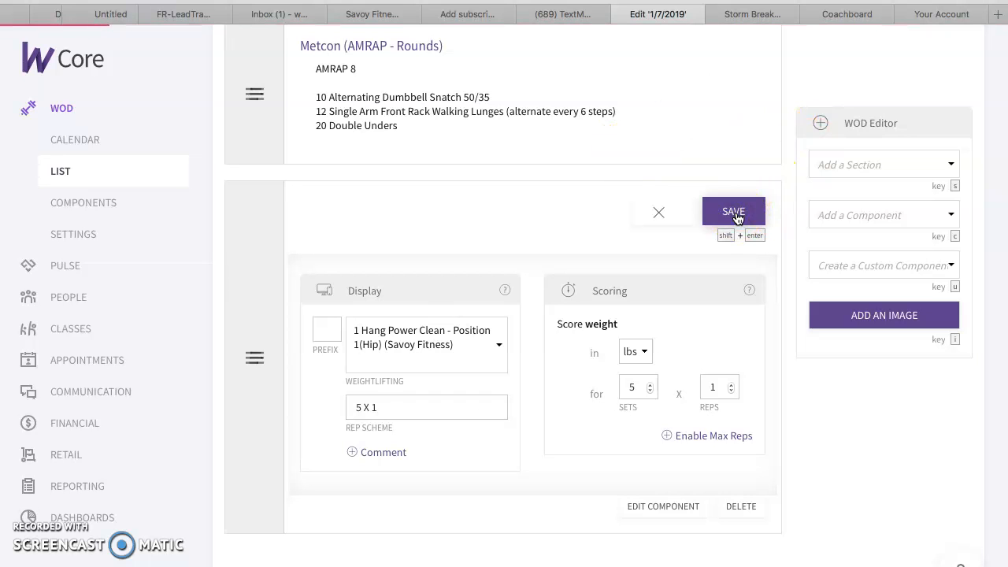
# - Move the 1 Hang Power Clean - Position 1(Hip) component into the Strength section, above Metcon (Weight)
pyautogui.scroll(5, 736, 218)
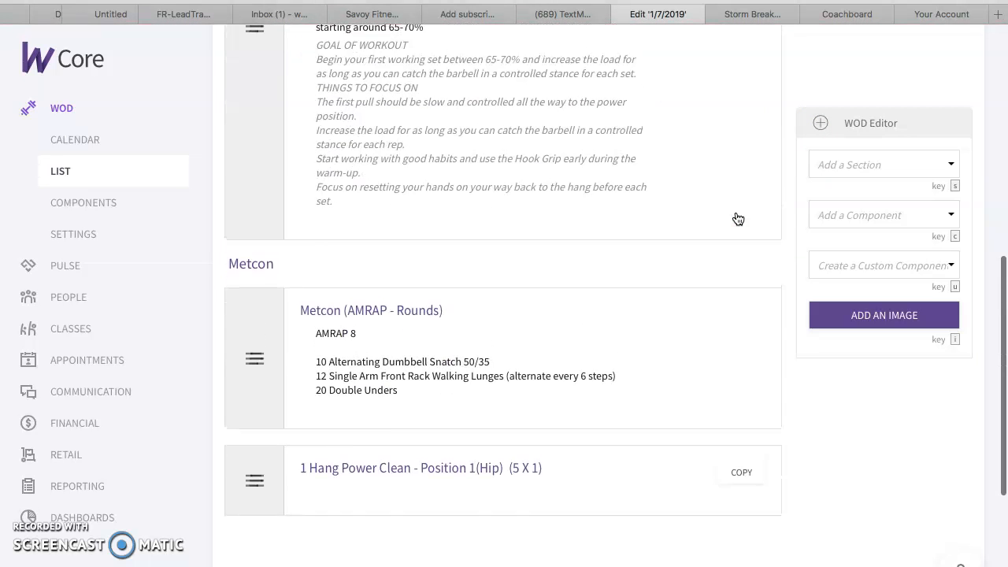
pyautogui.moveTo(565, 565); pyautogui.dragTo(556, 254)
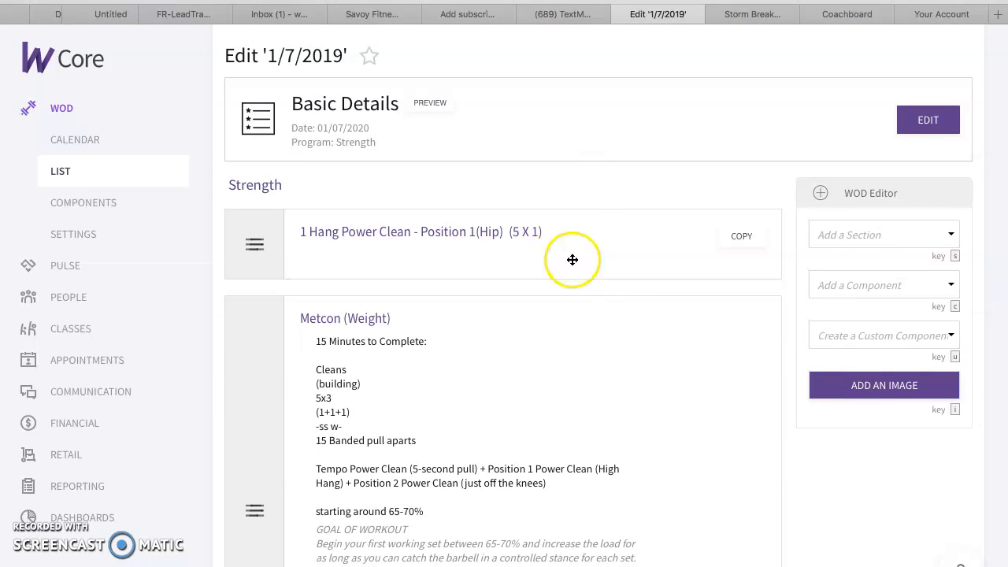
# - Create a new custom weightlifting component in the 1/7/2019 WOD
pyautogui.scroll(-2, 625, 305)
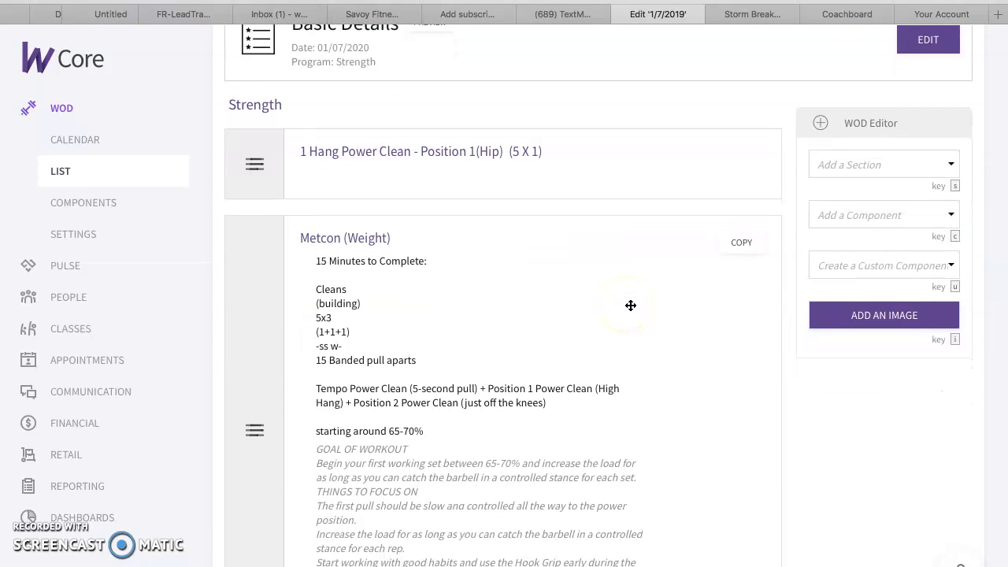
pyautogui.click(954, 267)
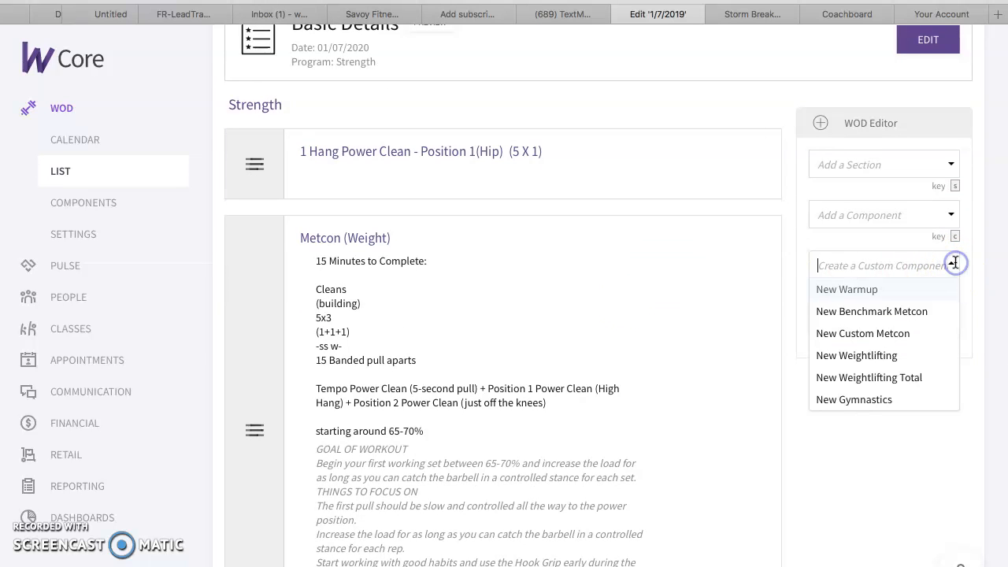
pyautogui.click(916, 355)
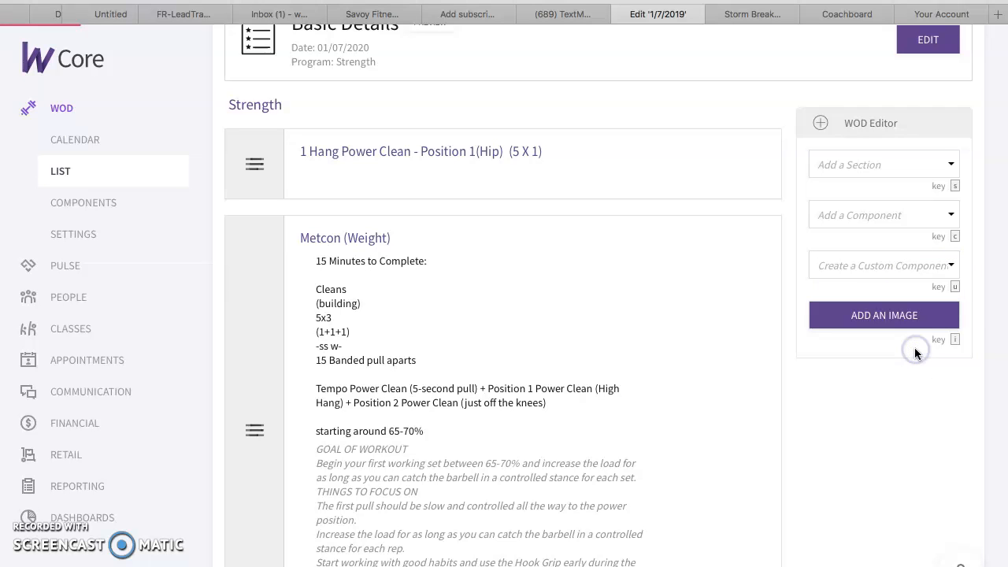
pyautogui.scroll(10, 609, 304)
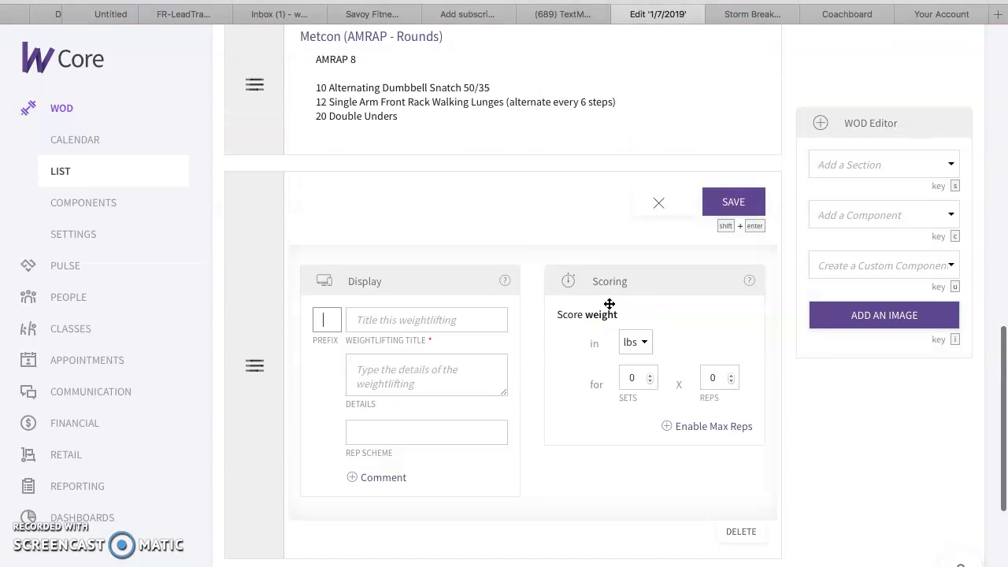
# - Copy "Tempo Power Clean (5-second pull)" from the Tuesday 1/7 workout cell in the Storm Breaker spreadsheet
pyautogui.moveTo(412, 248); pyautogui.dragTo(625, 38)
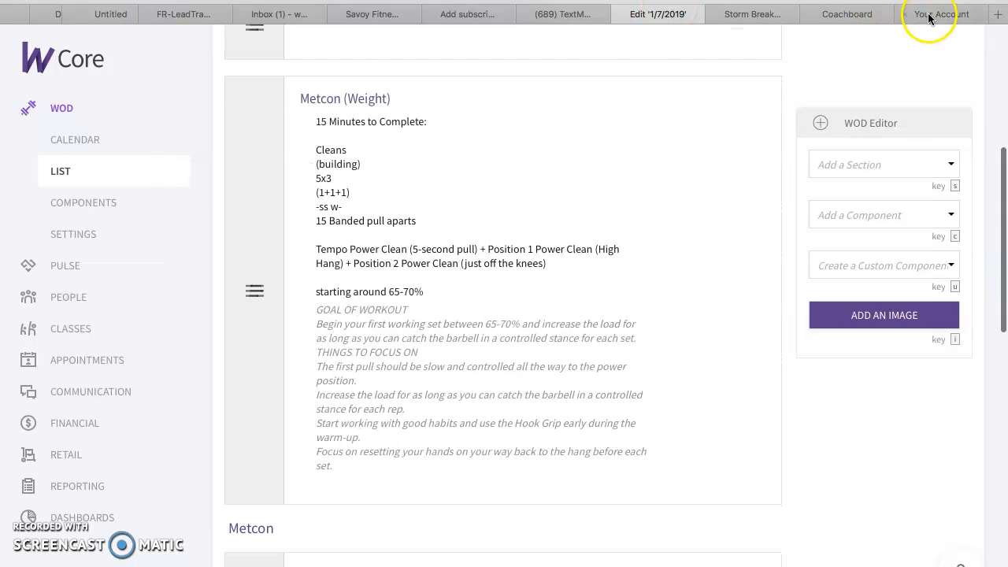
pyautogui.click(844, 14)
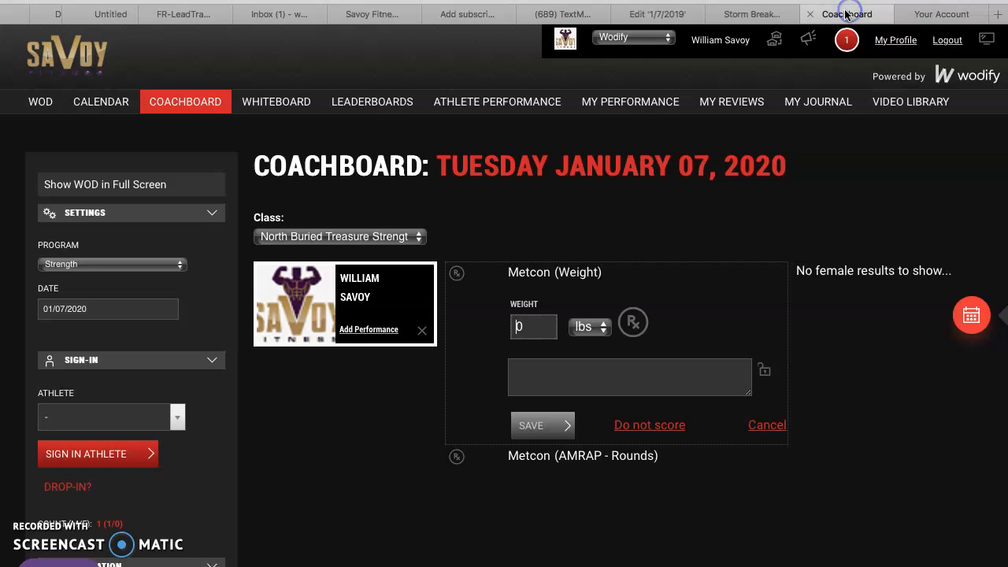
pyautogui.click(752, 14)
pyautogui.doubleClick(389, 352)
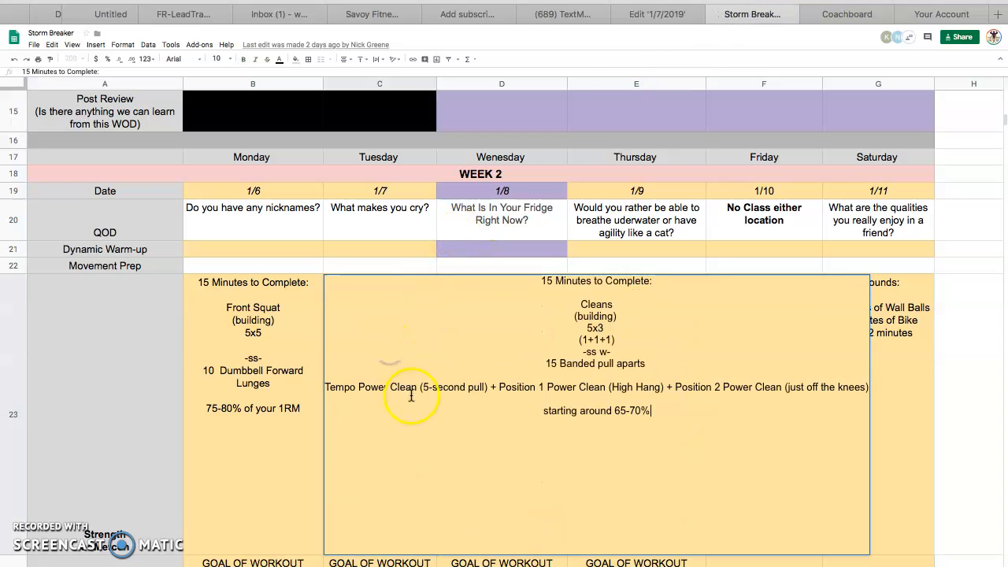
pyautogui.moveTo(487, 387); pyautogui.dragTo(323, 387)
pyautogui.press('super+c')
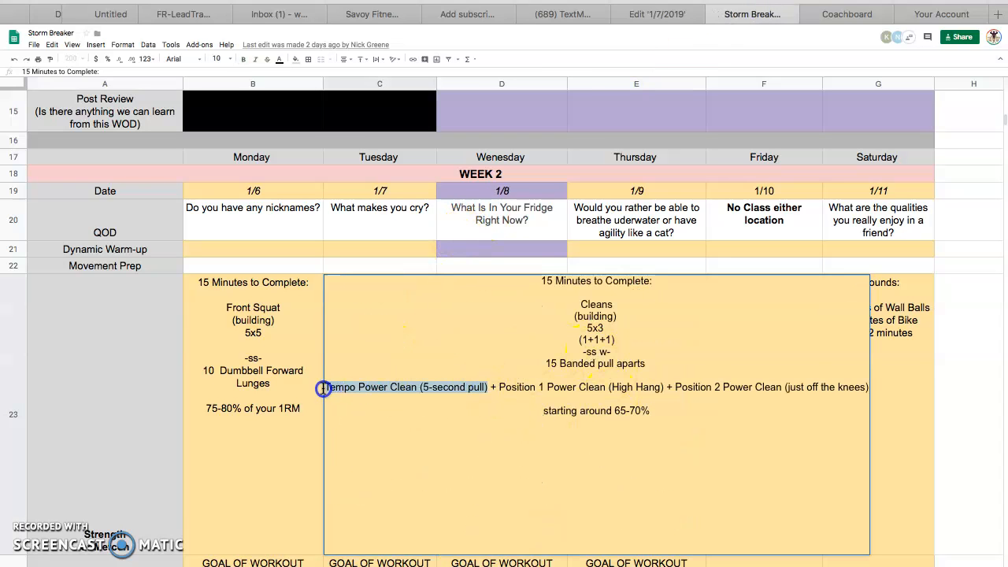
# - Return to the WOD editor and paste "Tempo Power Clean (5-second pull)" as the new weightlifting component's title
pyautogui.click(669, 11)
pyautogui.scroll(-5, 604, 363)
pyautogui.scroll(-2, 604, 363)
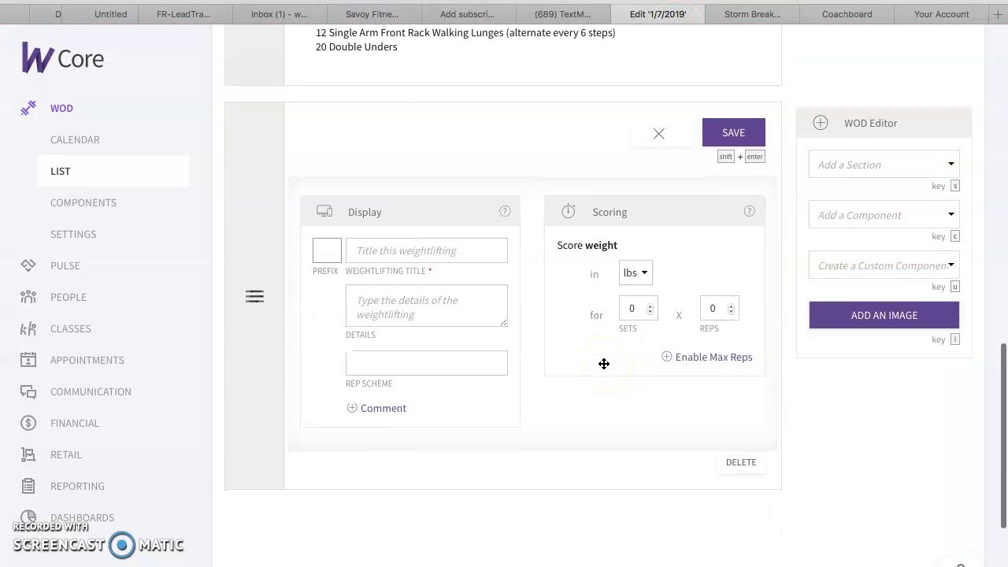
pyautogui.click(404, 307)
pyautogui.click(407, 247)
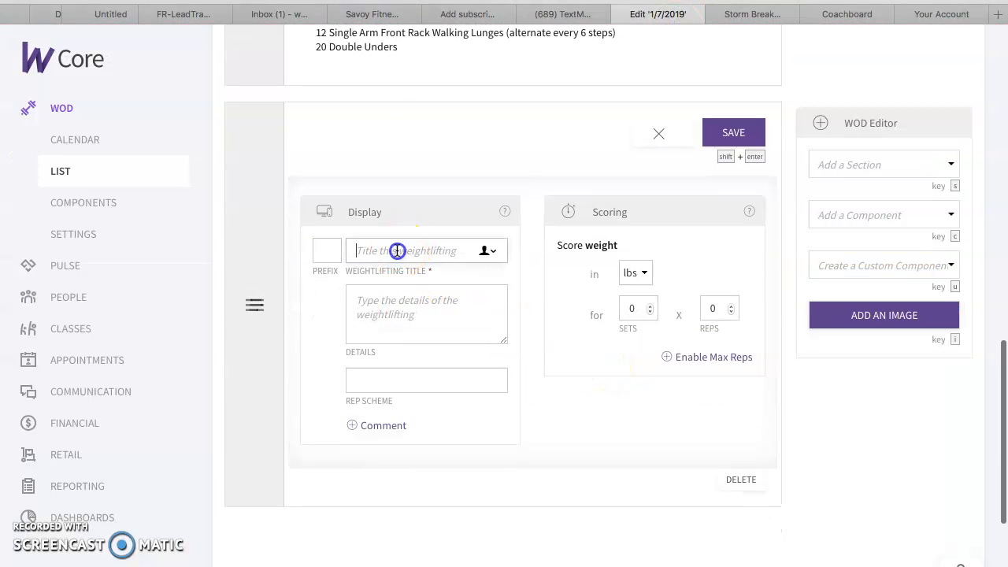
pyautogui.press('super+v')
pyautogui.click(418, 250)
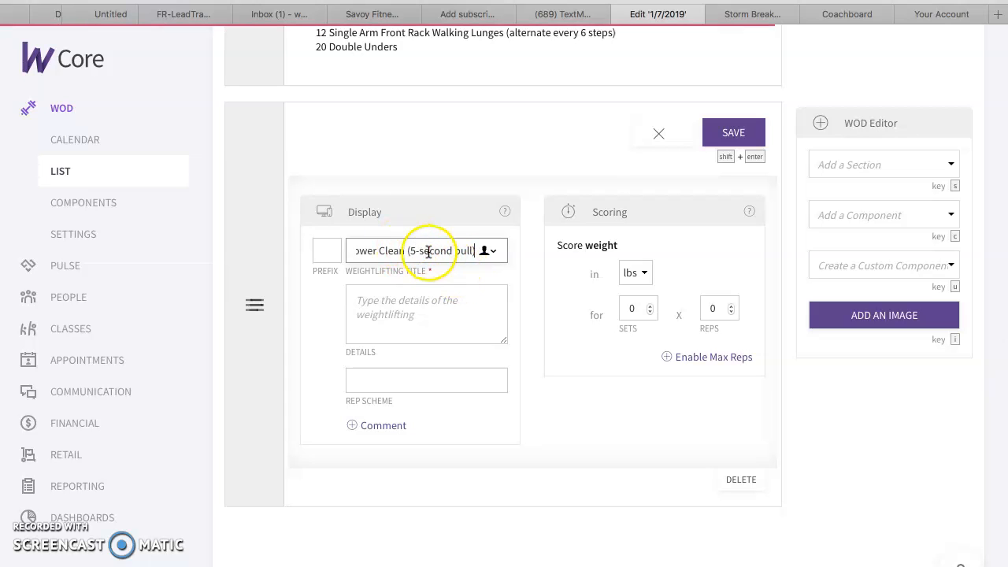
# - Shorten the new weightlifting component's title to "Tempo Power Clean (5s pull)"
pyautogui.press('BackSpace')
pyautogui.press('BackSpace')
pyautogui.press('BackSpace')
pyautogui.press('BackSpace')
pyautogui.press('BackSpace')
pyautogui.press('Delete')
pyautogui.press('Delete')
pyautogui.press('Delete')
pyautogui.press('BackSpace')
pyautogui.write('s')
pyautogui.moveTo(511, 212)
pyautogui.press('Right')
pyautogui.press('Right')
pyautogui.press('Right')
pyautogui.press('Right')
pyautogui.press('Right')
pyautogui.press('Right')
# - Set the Tempo Power Clean scoring to 5 sets of 1 rep, enter the rep scheme "5 X 1", and save the component
pyautogui.click(403, 313)
pyautogui.click(653, 305)
pyautogui.click(652, 305)
pyautogui.click(652, 306)
pyautogui.click(653, 305)
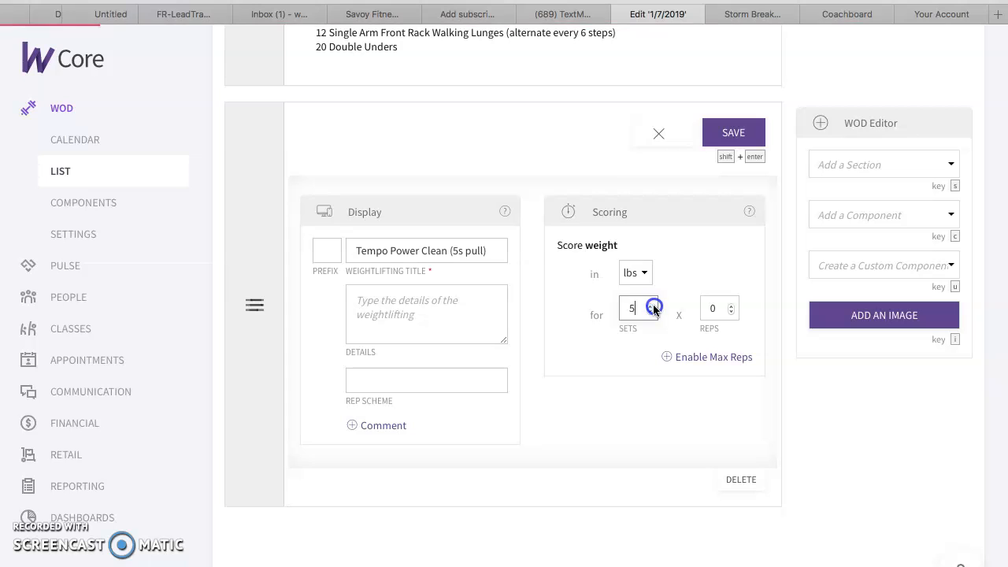
pyautogui.click(731, 306)
pyautogui.click(409, 381)
pyautogui.write('5 X 1')
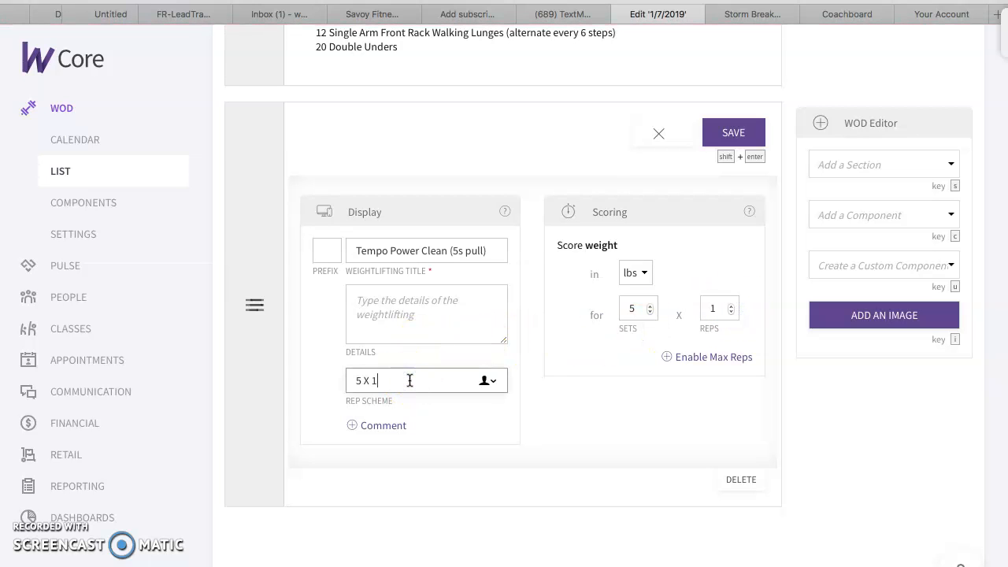
pyautogui.click(726, 135)
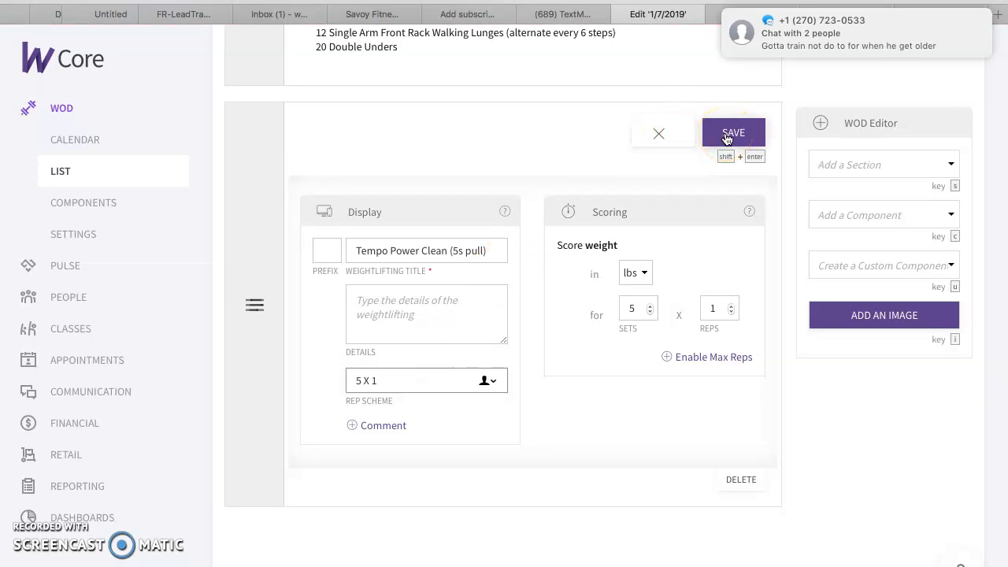
pyautogui.click(727, 135)
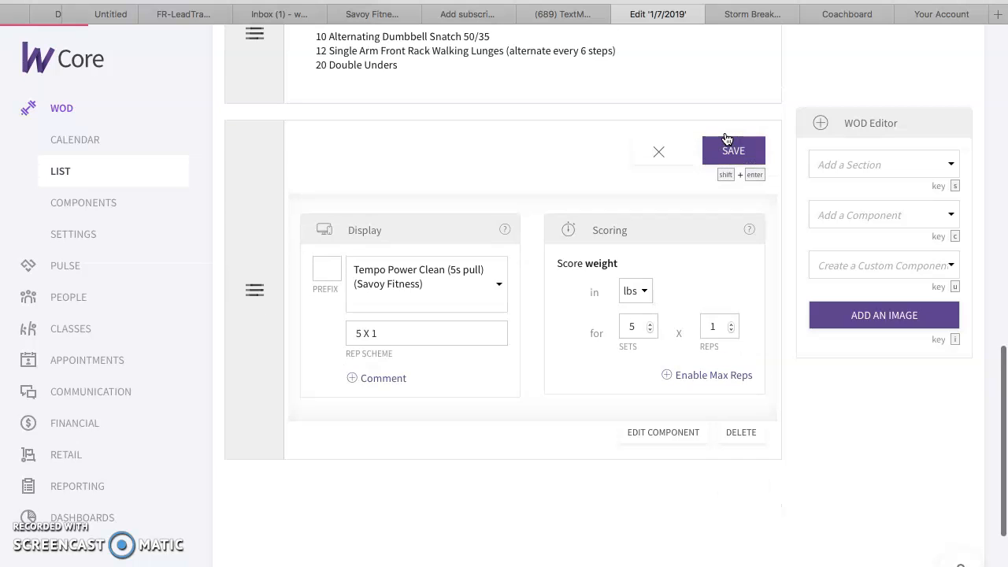
pyautogui.click(727, 140)
# - Move the Tempo Power Clean (5s pull) component into the Strength section, between 1 Hang Power Clean and Metcon (Weight)
pyautogui.scroll(5, 724, 143)
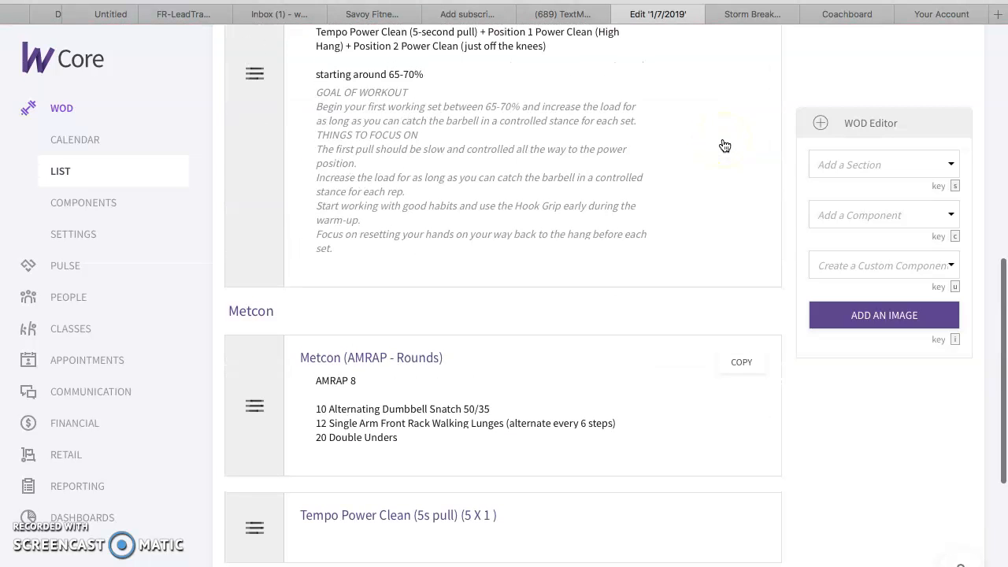
pyautogui.moveTo(564, 535); pyautogui.dragTo(461, 185)
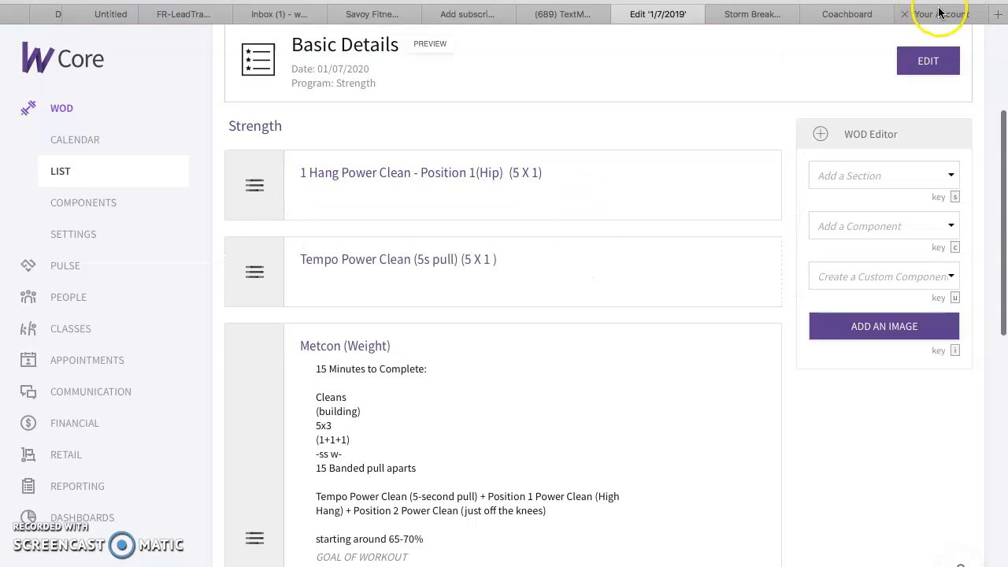
# - Check the 1/7 workout in Coachboard and in the Storm Breaker spreadsheet, and return to the WOD editor
pyautogui.click(853, 13)
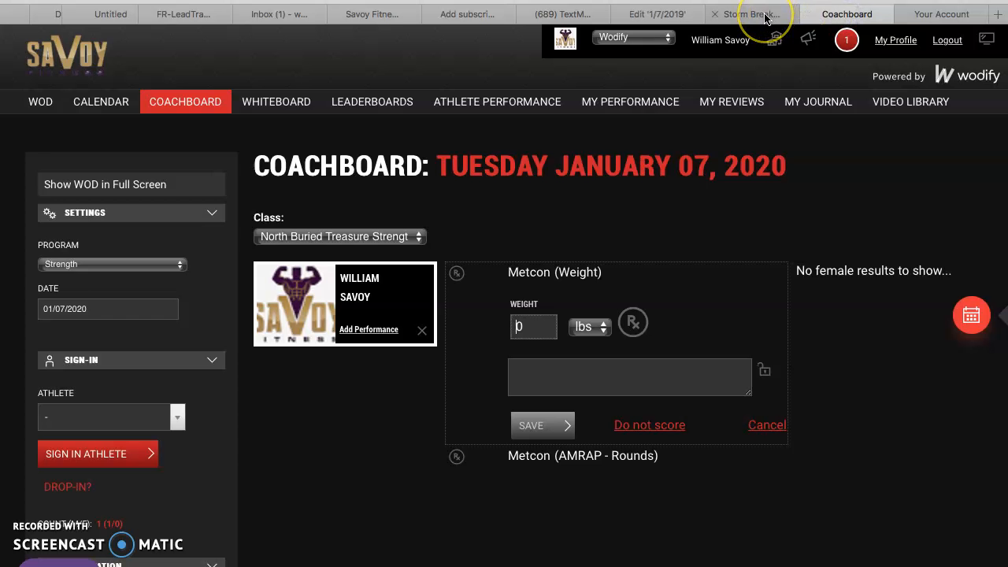
pyautogui.click(448, 383)
pyautogui.scroll(-6, 448, 383)
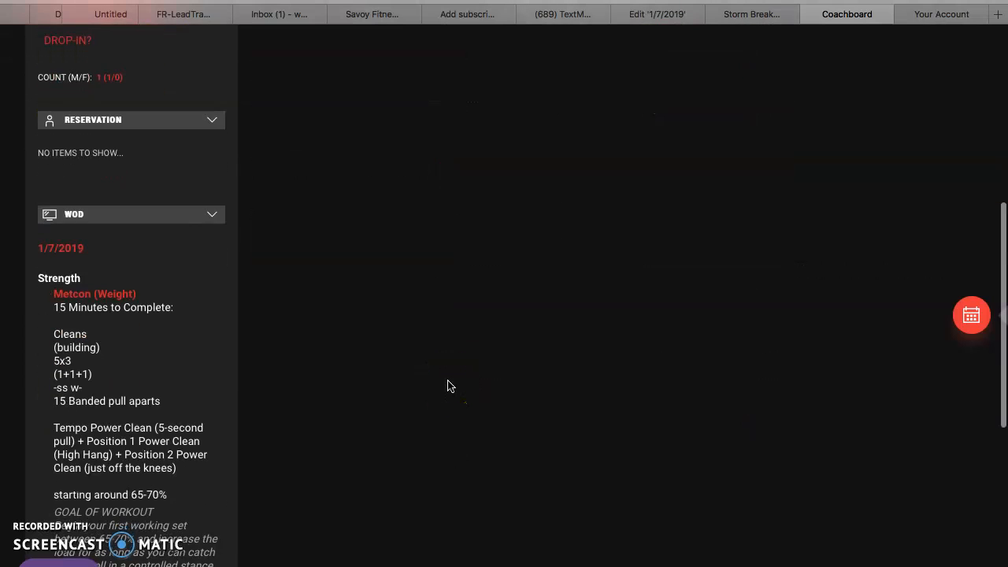
pyautogui.click(744, 13)
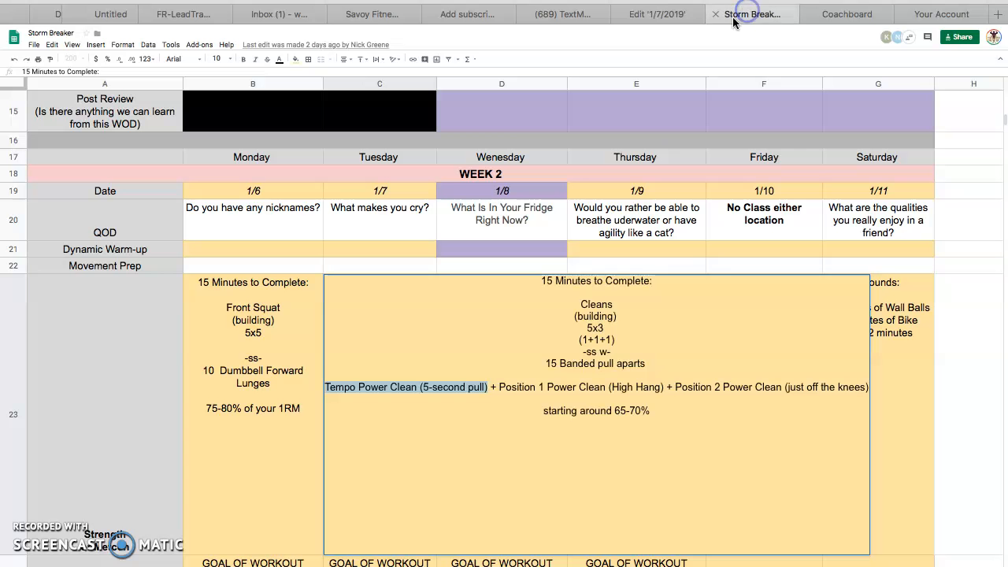
pyautogui.click(658, 14)
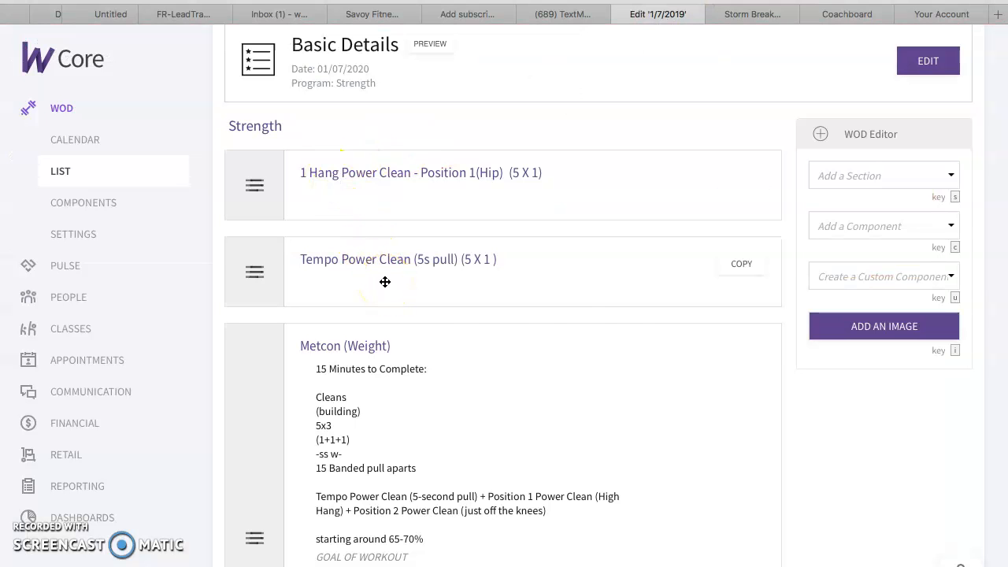
pyautogui.click(742, 14)
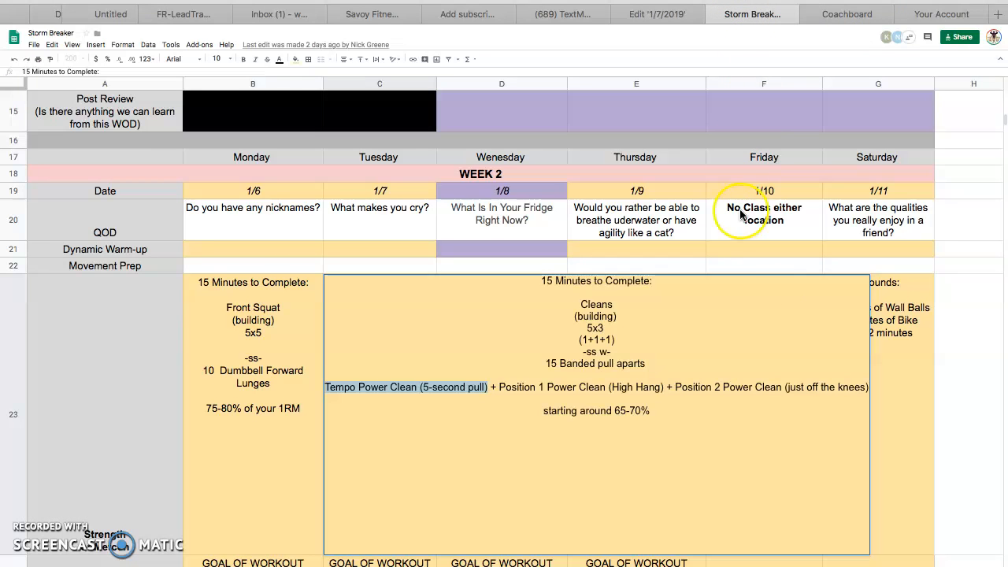
pyautogui.click(787, 238)
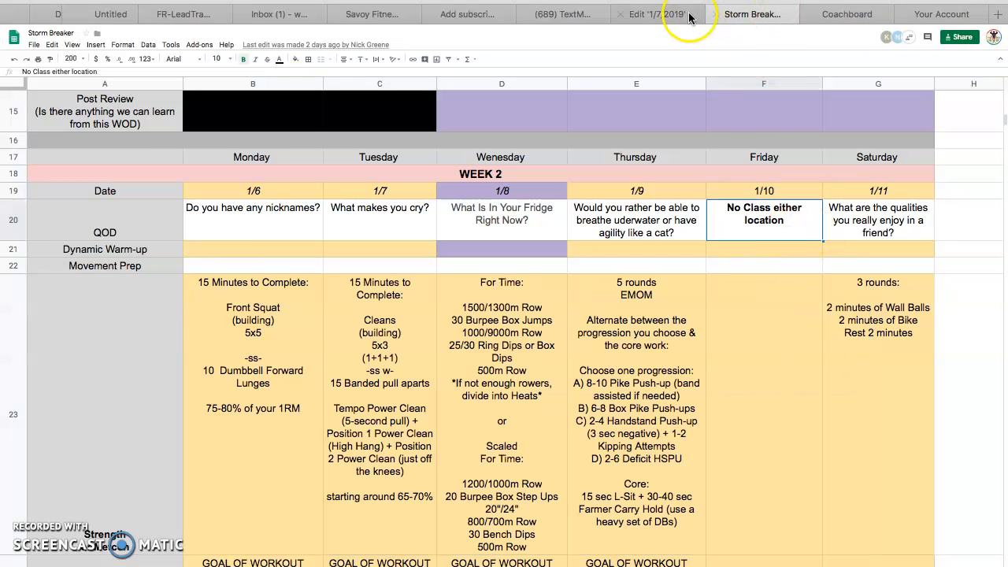
pyautogui.click(661, 14)
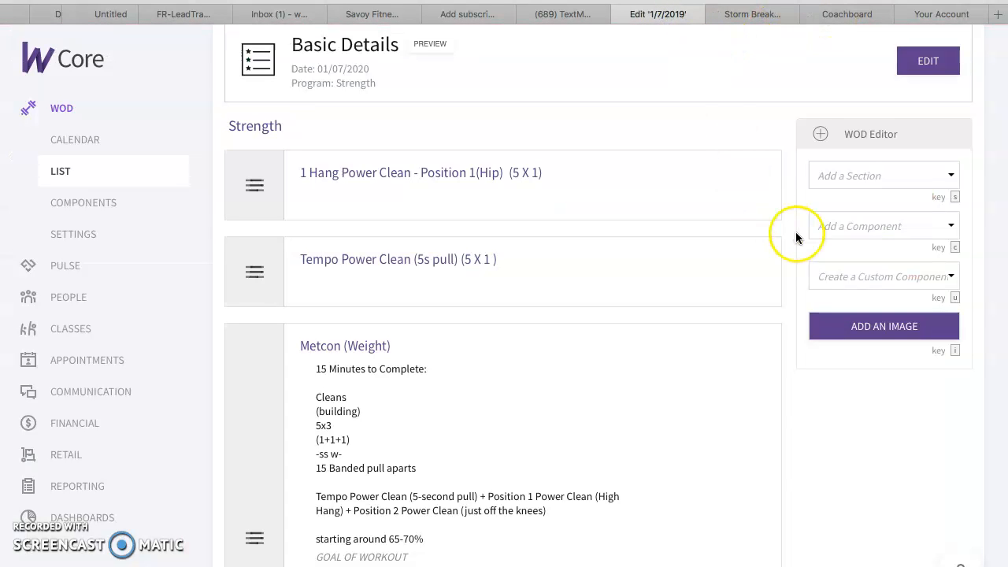
# - Search the existing components for "knee" and add 2 Hang Power Clean - Position 2 (Above Knee) to the WOD
pyautogui.scroll(-6, 795, 231)
pyautogui.scroll(4, 795, 231)
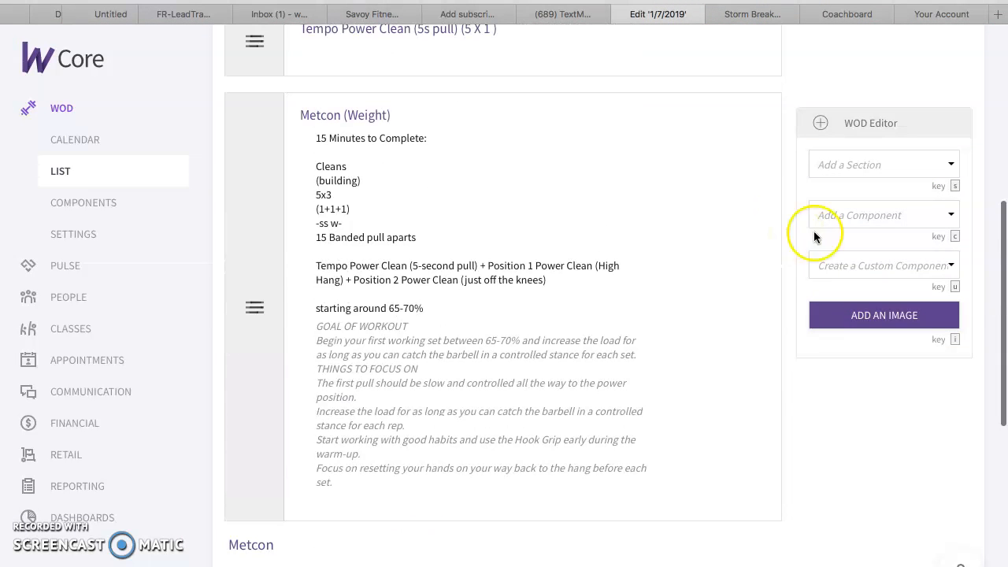
pyautogui.click(952, 215)
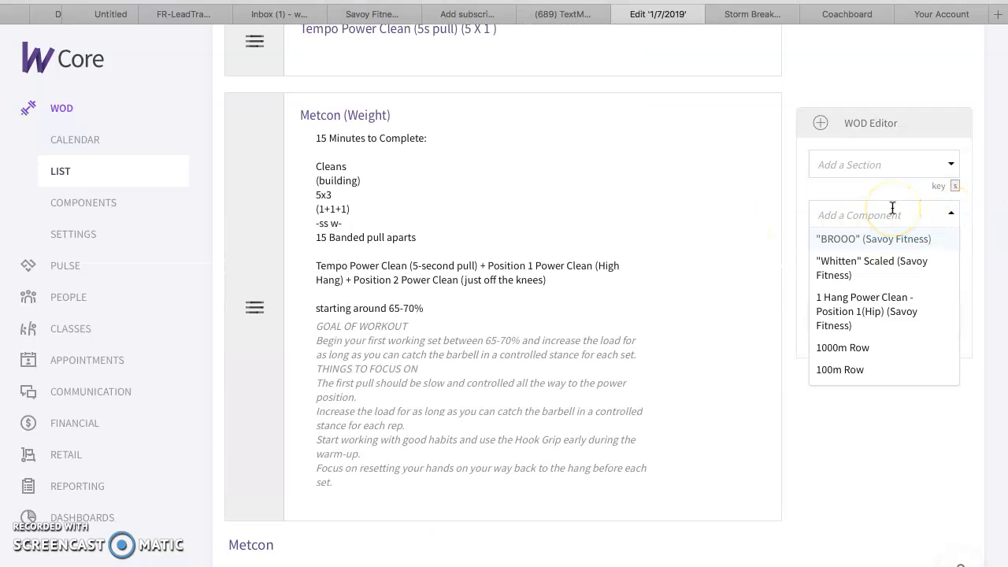
pyautogui.write('knee')
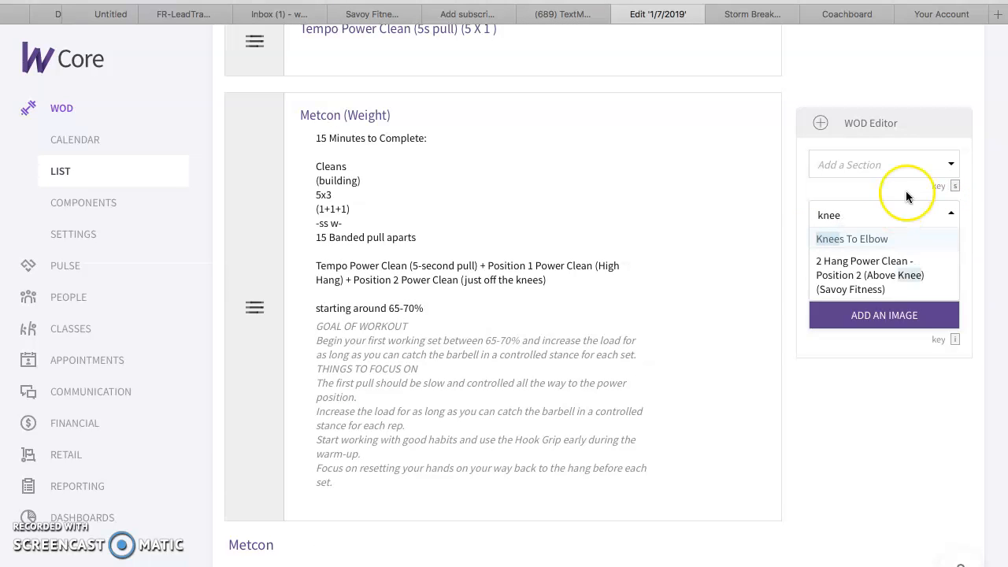
pyautogui.click(870, 272)
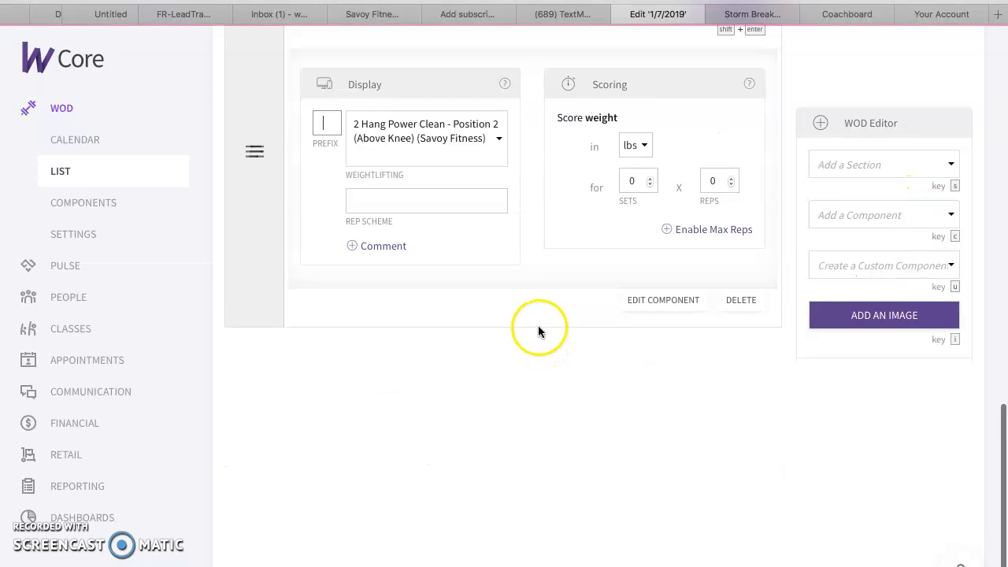
# - Score the Position 2 (Above Knee) component for 5 sets of 1 rep, enter the rep scheme "5 X 1", and save it
pyautogui.click(651, 326)
pyautogui.click(651, 327)
pyautogui.click(651, 327)
pyautogui.click(651, 327)
pyautogui.click(651, 327)
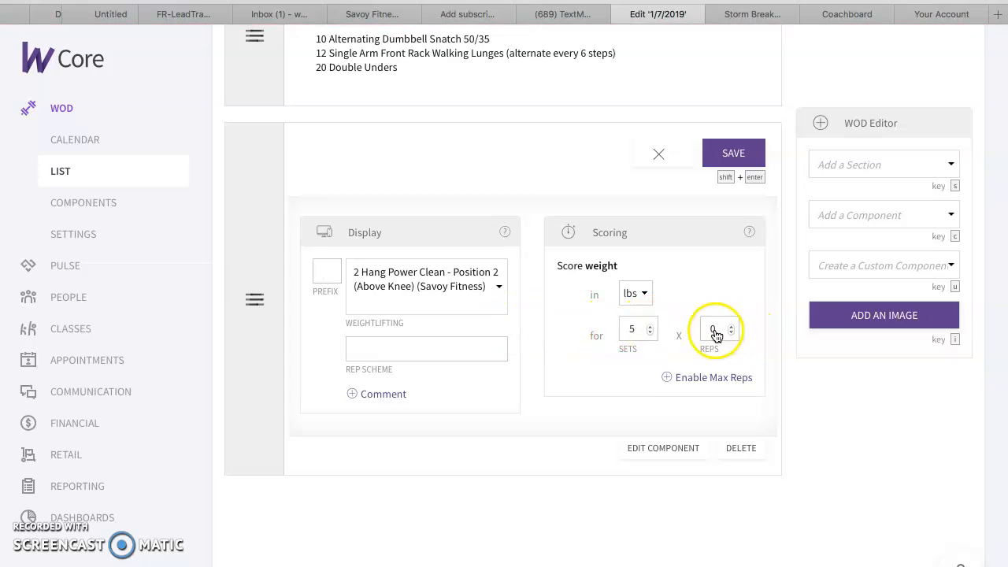
pyautogui.click(380, 352)
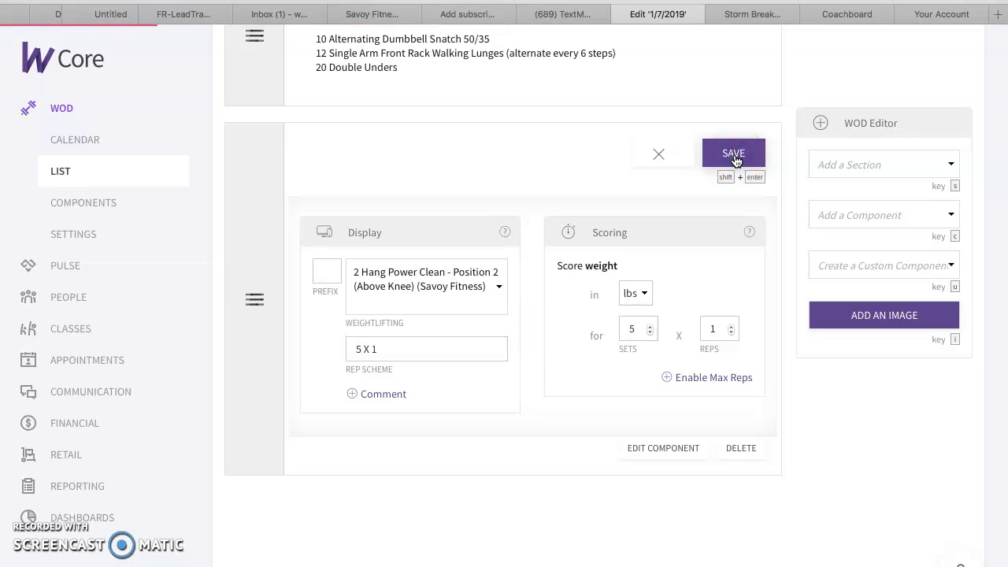
pyautogui.click(733, 154)
# - Move the 2 Hang Power Clean - Position 2 (Above Knee) component into the Strength section, directly above Metcon (Weight)
pyautogui.scroll(5, 736, 162)
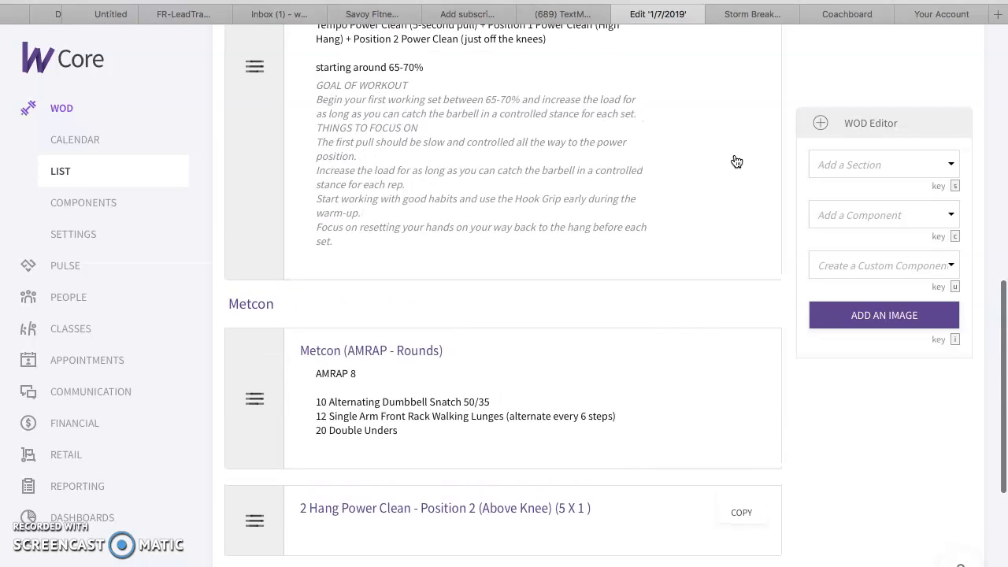
pyautogui.moveTo(625, 538); pyautogui.dragTo(635, 462)
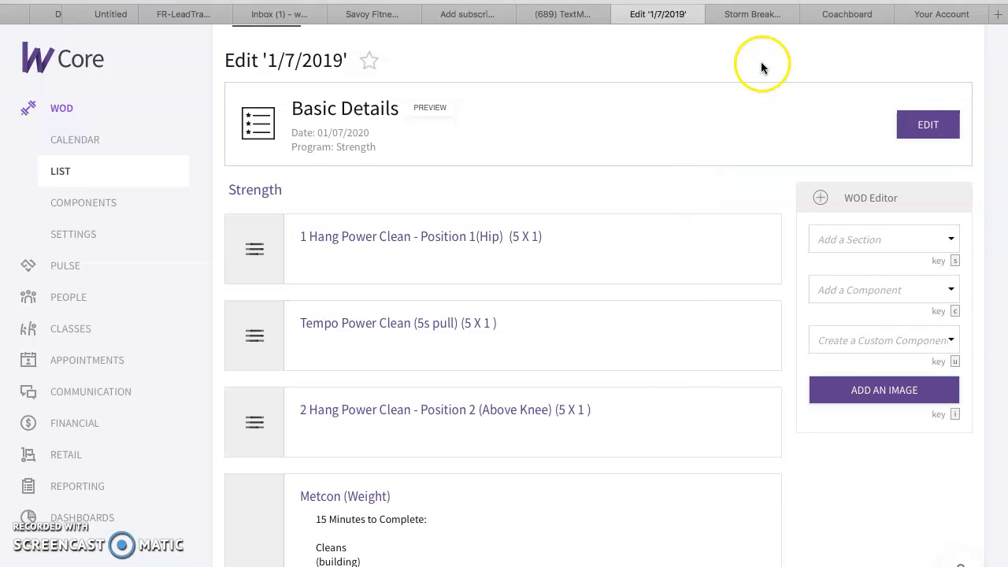
# - Reorder the Strength section so Tempo Power Clean (5s pull) comes before 1 Hang Power Clean - Position 1(Hip)
pyautogui.scroll(-3, 698, 229)
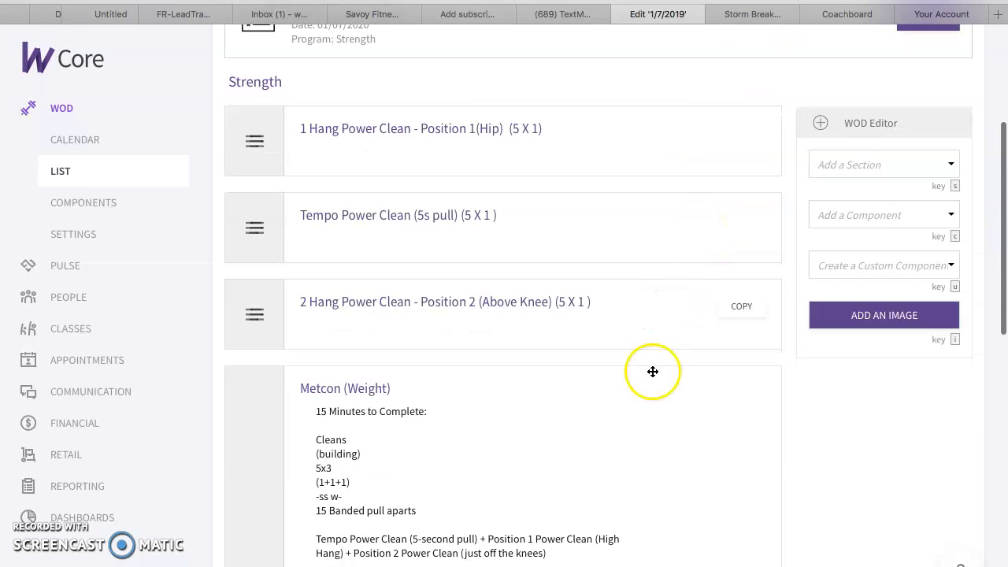
pyautogui.scroll(-1, 643, 441)
pyautogui.scroll(-1, 643, 441)
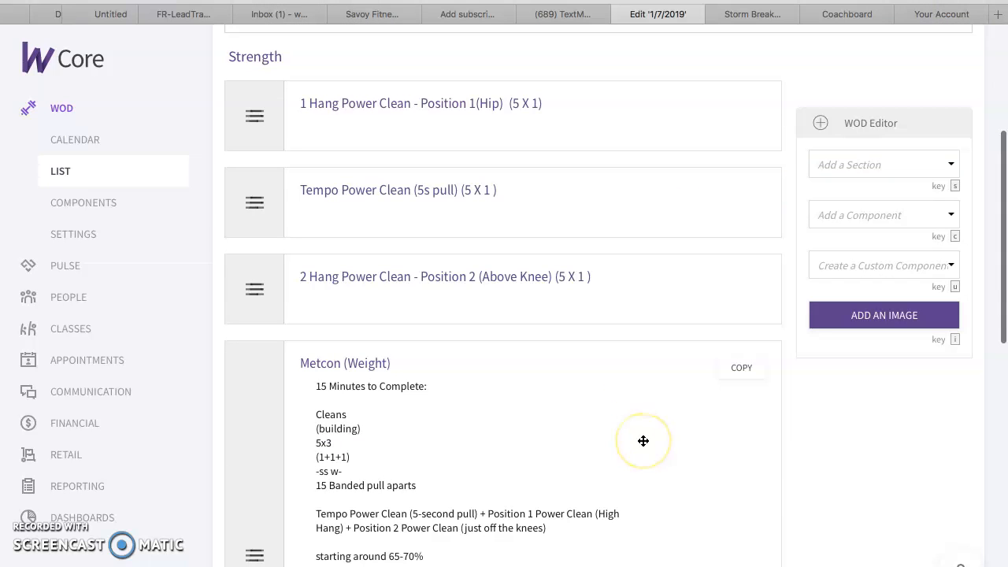
pyautogui.scroll(-1, 642, 433)
pyautogui.moveTo(544, 192); pyautogui.dragTo(504, 96)
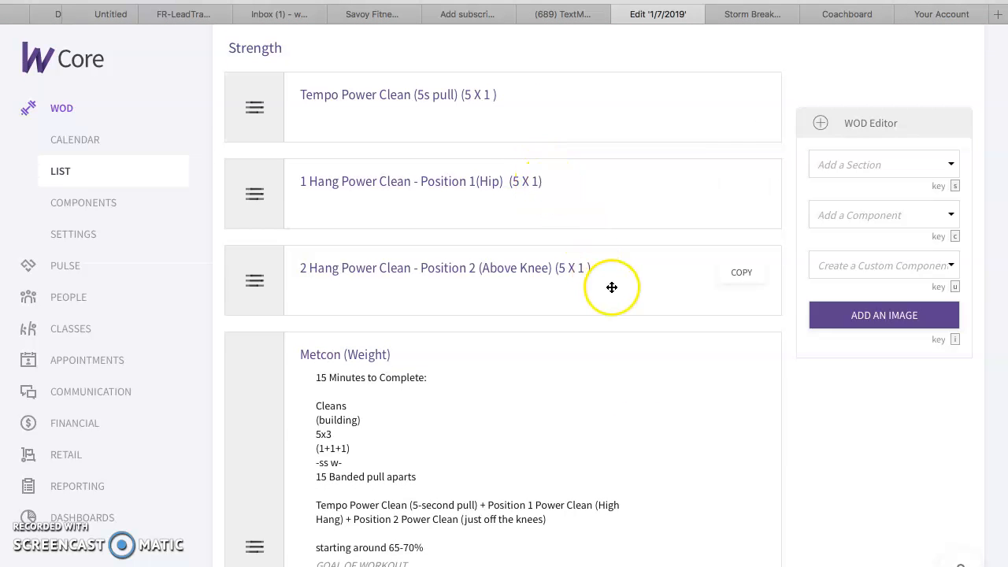
# - Open the Metcon (Weight) component for editing and copy its full details text, from "15 Minutes to Complete:" to "starting around 65-70%"
pyautogui.scroll(-3, 619, 293)
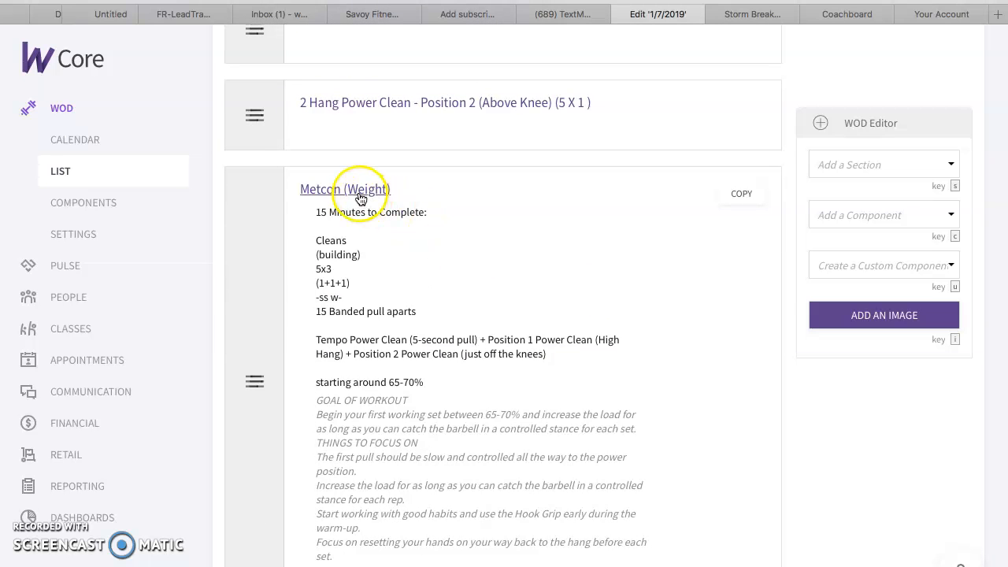
pyautogui.click(360, 199)
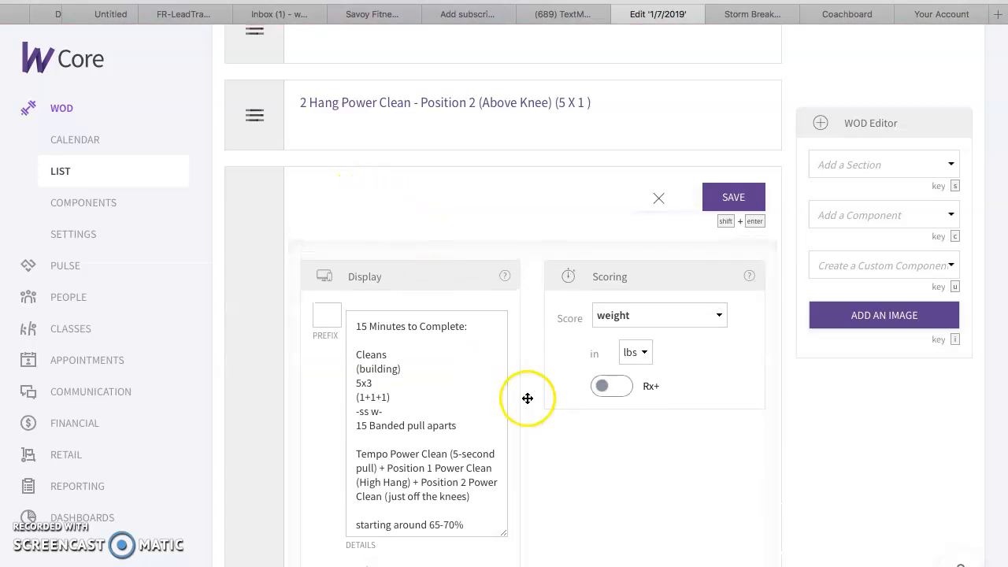
pyautogui.scroll(-3, 527, 399)
pyautogui.moveTo(466, 242); pyautogui.dragTo(366, 169)
pyautogui.click(365, 170)
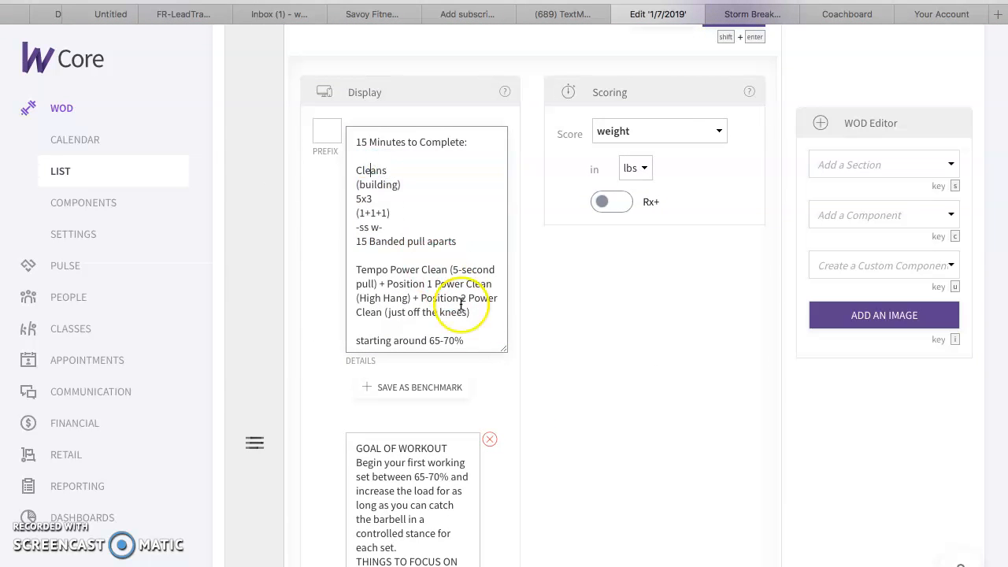
pyautogui.moveTo(473, 342); pyautogui.dragTo(344, 141)
pyautogui.hotkey('ctrl', 'c')
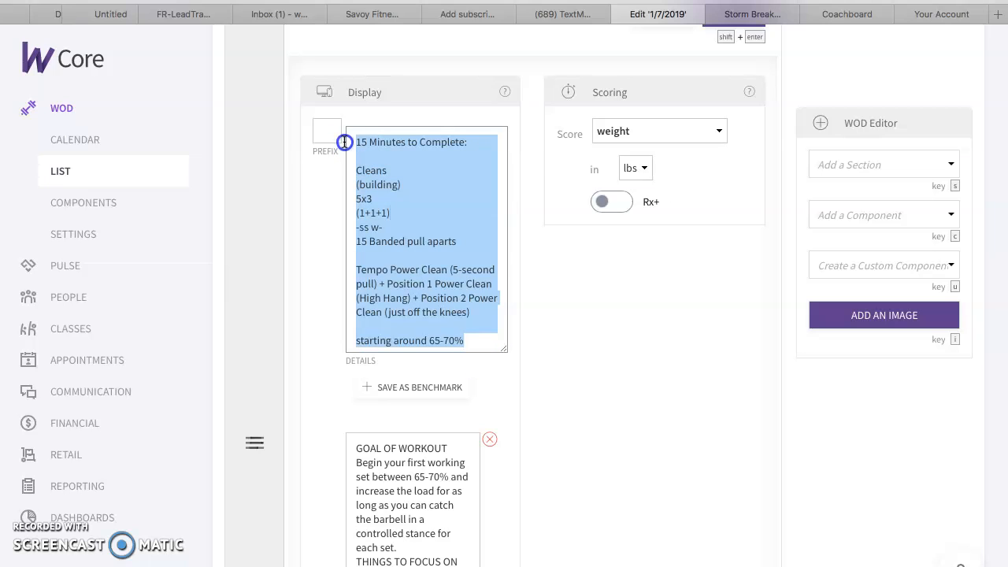
# - Open the Tempo Power Clean (5s pull) component and add a comment containing the copied workout details
pyautogui.scroll(5, 659, 239)
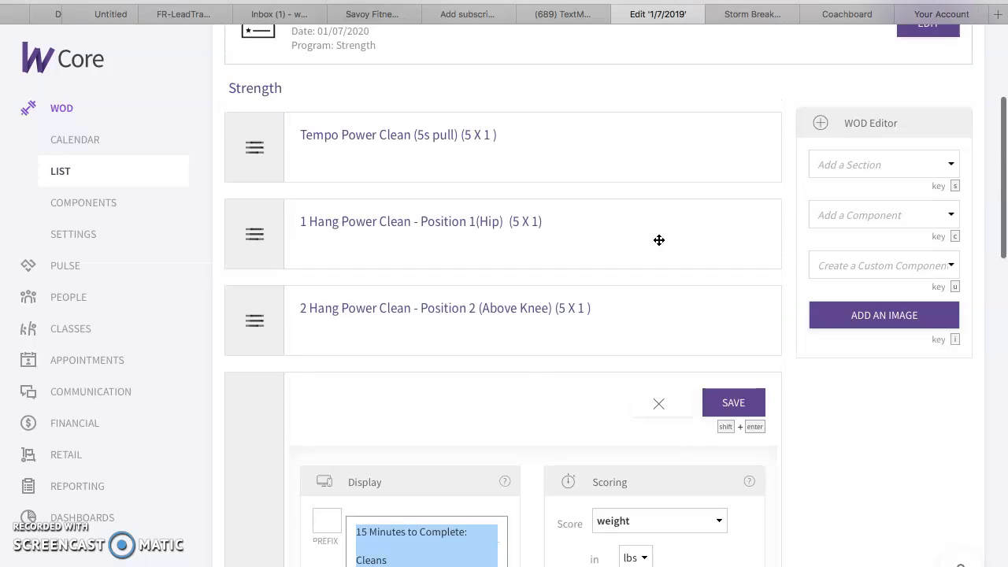
pyautogui.click(431, 149)
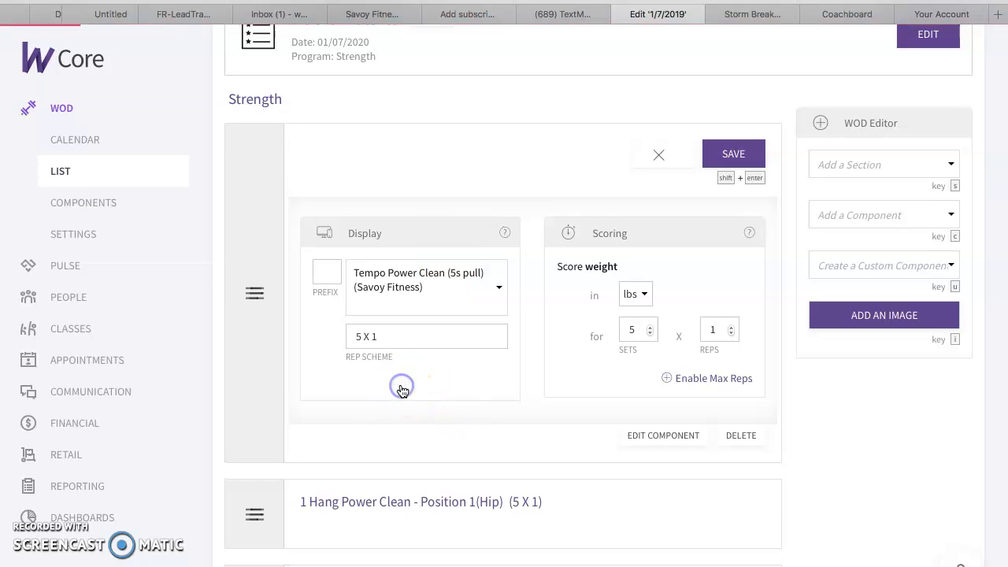
pyautogui.click(402, 388)
pyautogui.hotkey('ctrl', 'v')
# - Copy the GOAL OF WORKOUT and THINGS TO FOCUS ON notes from the Metcon (Weight) component's comment
pyautogui.scroll(-1, 441, 423)
pyautogui.scroll(-10, 442, 423)
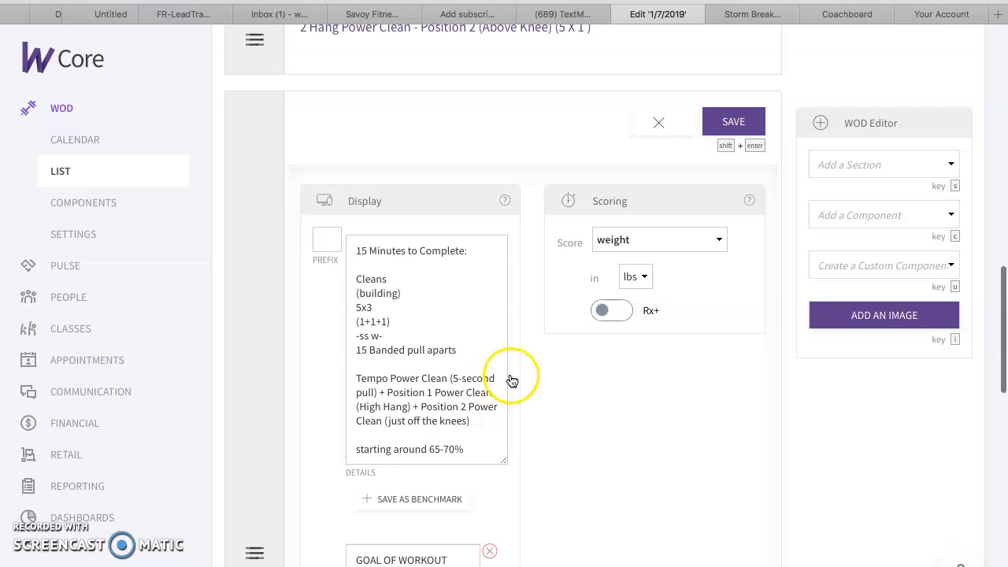
pyautogui.scroll(-3, 512, 381)
pyautogui.tripleClick(419, 400)
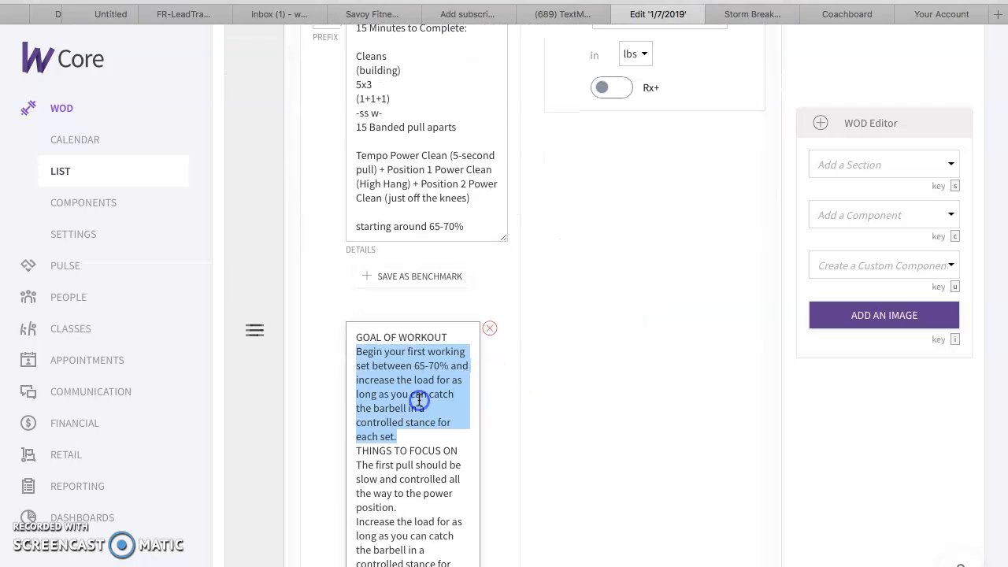
pyautogui.click(456, 492)
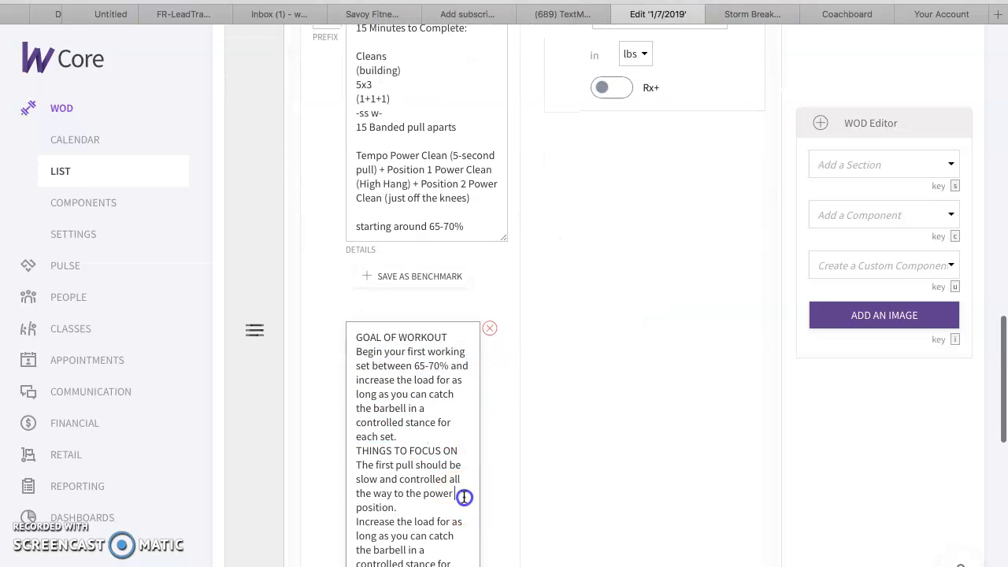
pyautogui.scroll(-3, 453, 492)
pyautogui.moveTo(384, 455); pyautogui.dragTo(386, 3)
pyautogui.hotkey('ctrl', 'c')
# - Append the copied GOAL OF WORKOUT and THINGS TO FOCUS ON notes to the Tempo Power Clean (5s pull) comment and save the component
pyautogui.scroll(3, 786, 47)
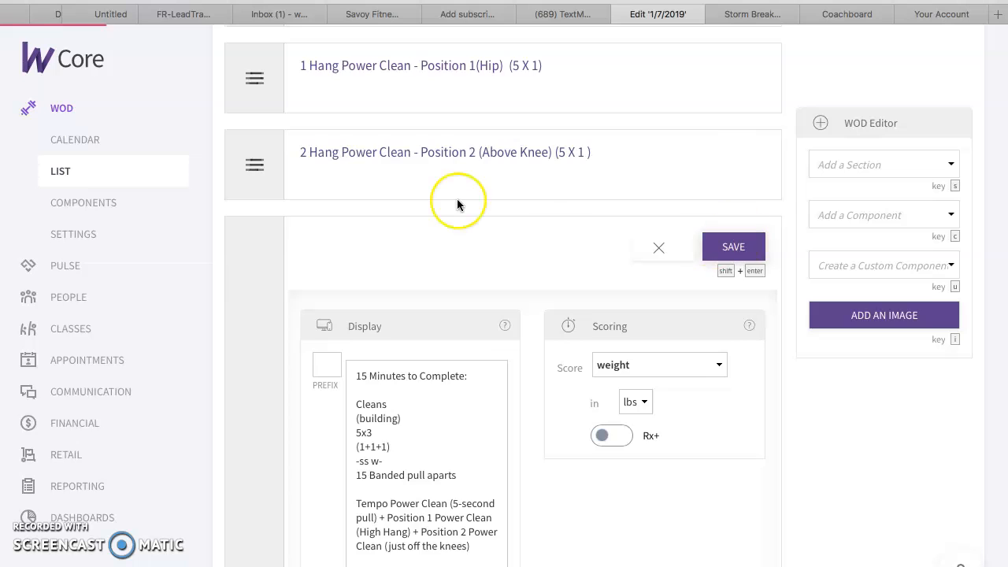
pyautogui.scroll(2, 457, 199)
pyautogui.scroll(2, 465, 169)
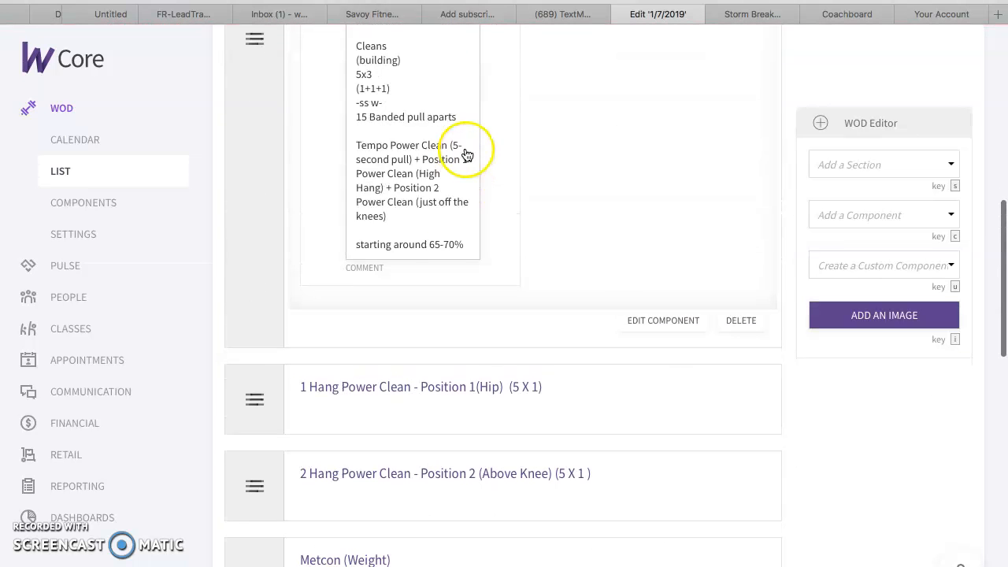
pyautogui.click(465, 255)
pyautogui.press('Return')
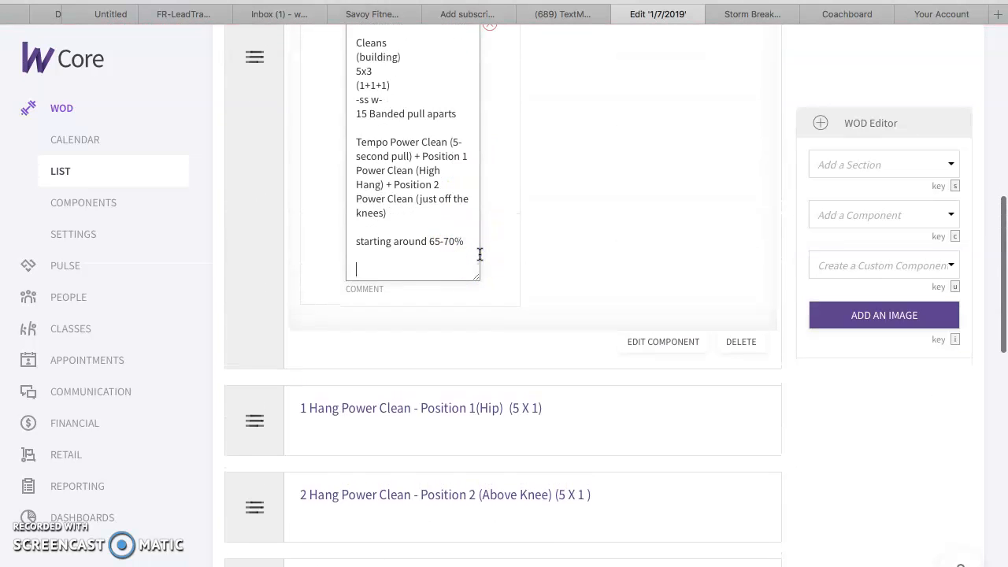
pyautogui.hotkey('ctrl', 'v')
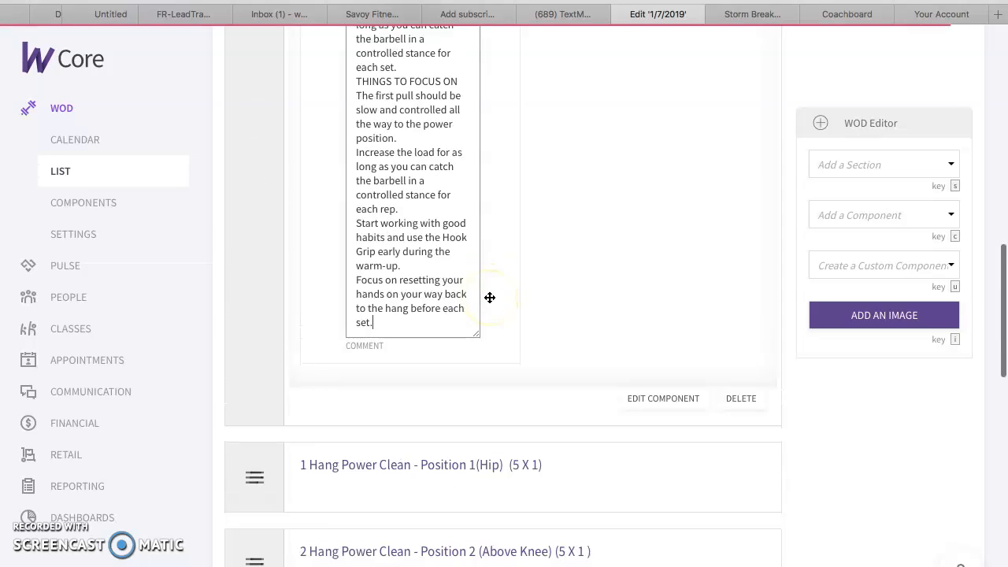
pyautogui.scroll(10, 489, 297)
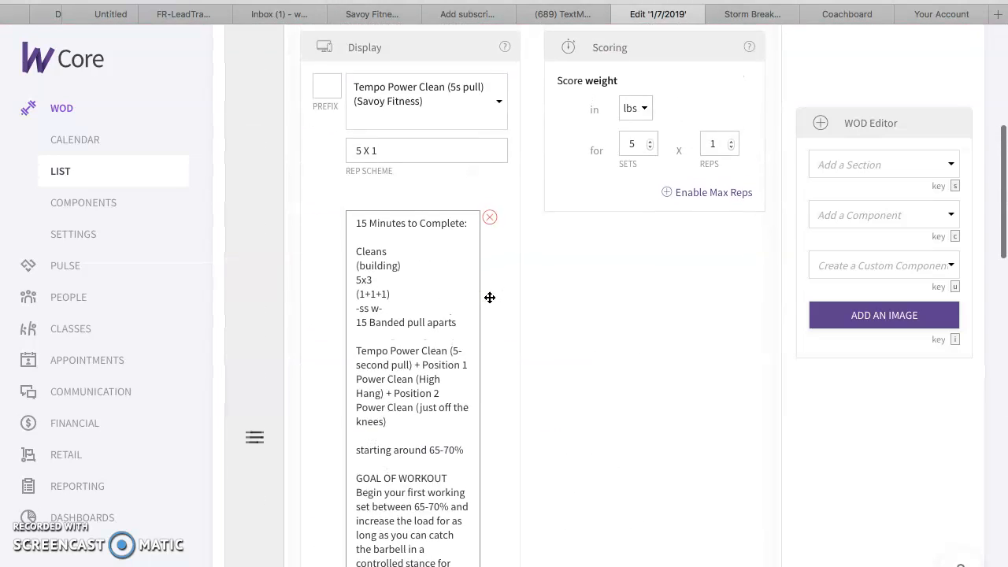
pyautogui.scroll(3, 490, 297)
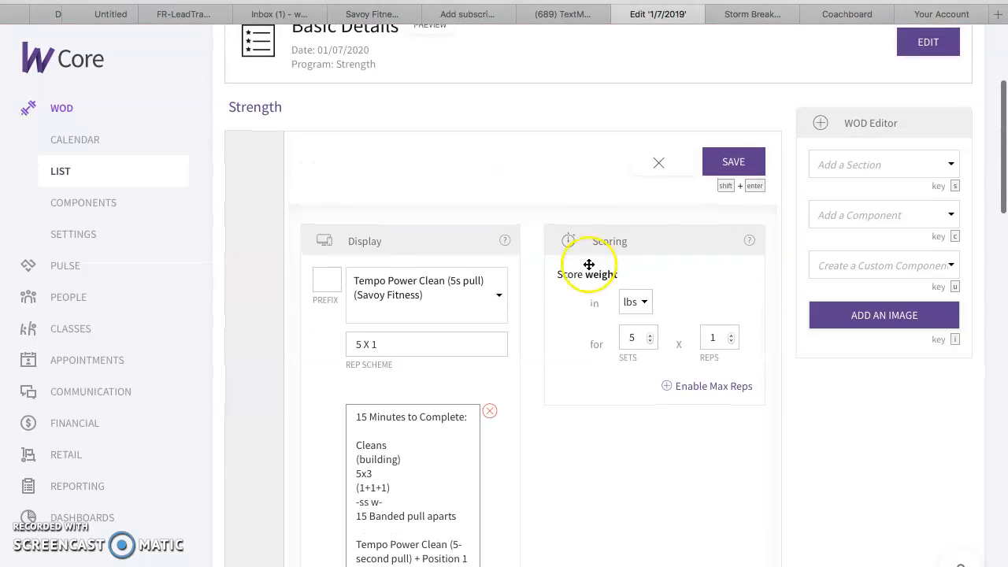
pyautogui.click(747, 172)
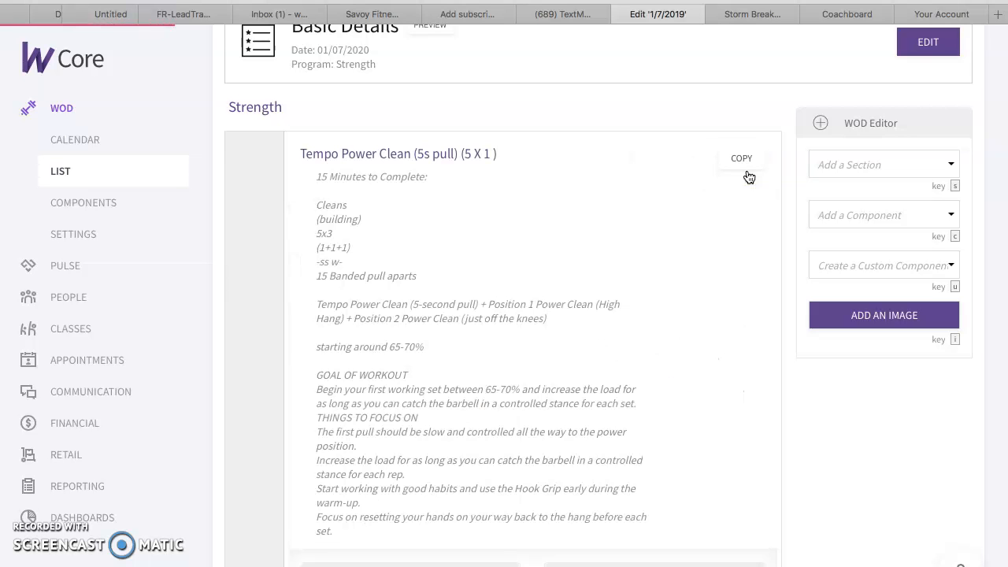
# - Delete the original Metcon (Weight) component from the Strength section and confirm the deletion
pyautogui.scroll(-6, 619, 301)
pyautogui.scroll(-5, 621, 304)
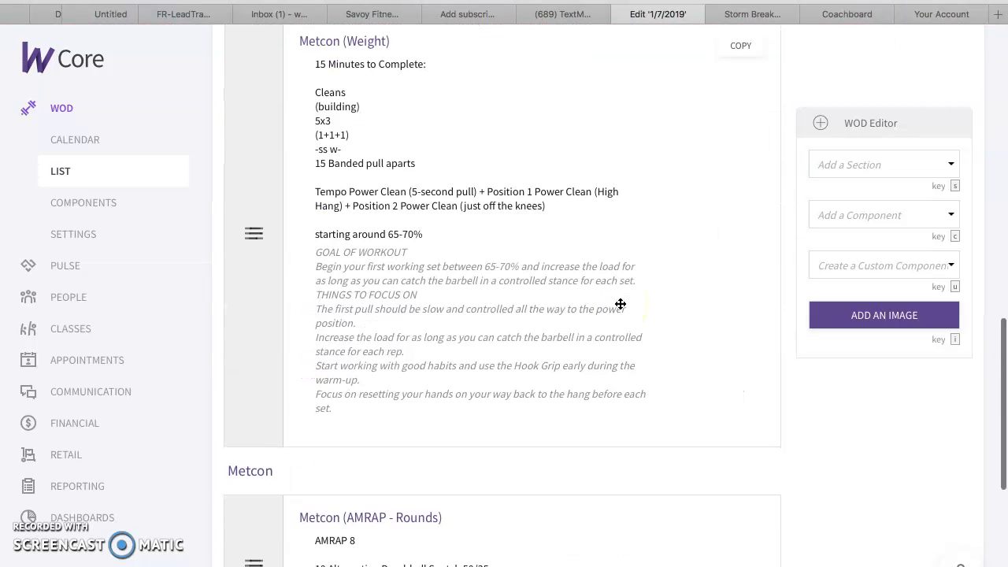
pyautogui.scroll(6, 620, 304)
pyautogui.scroll(-1, 636, 315)
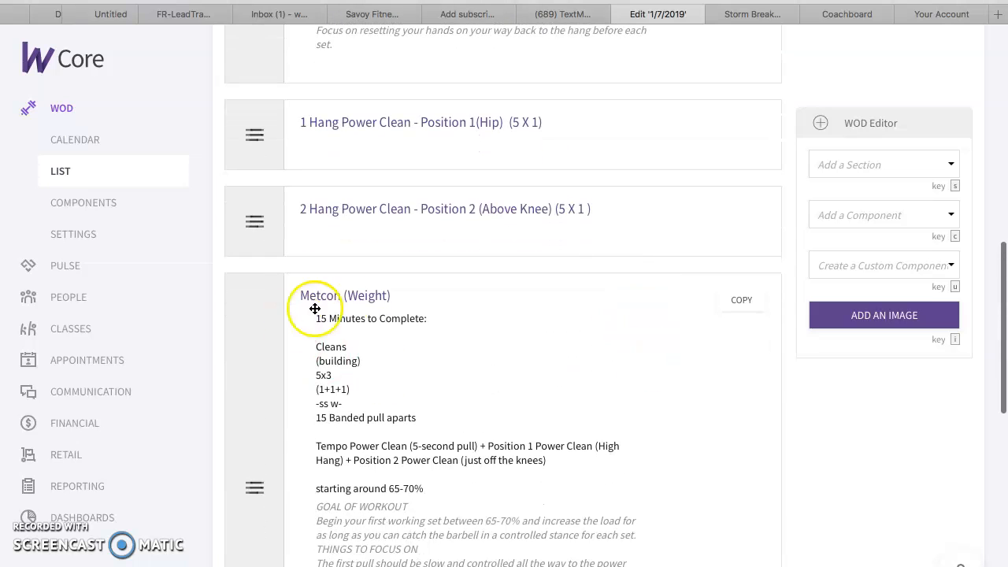
pyautogui.click(355, 301)
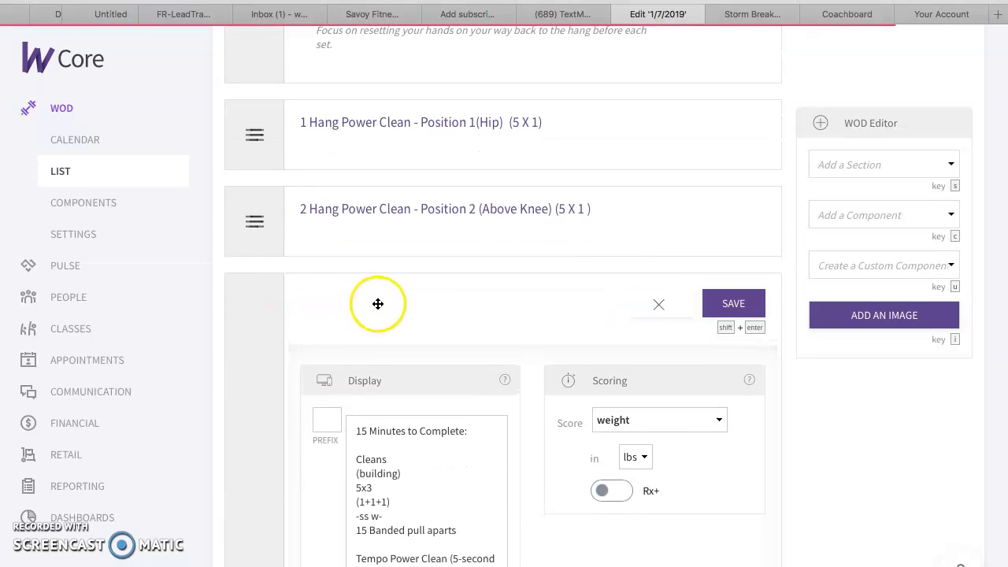
pyautogui.scroll(-5, 378, 304)
pyautogui.scroll(-4, 583, 418)
pyautogui.click(737, 412)
pyautogui.click(645, 322)
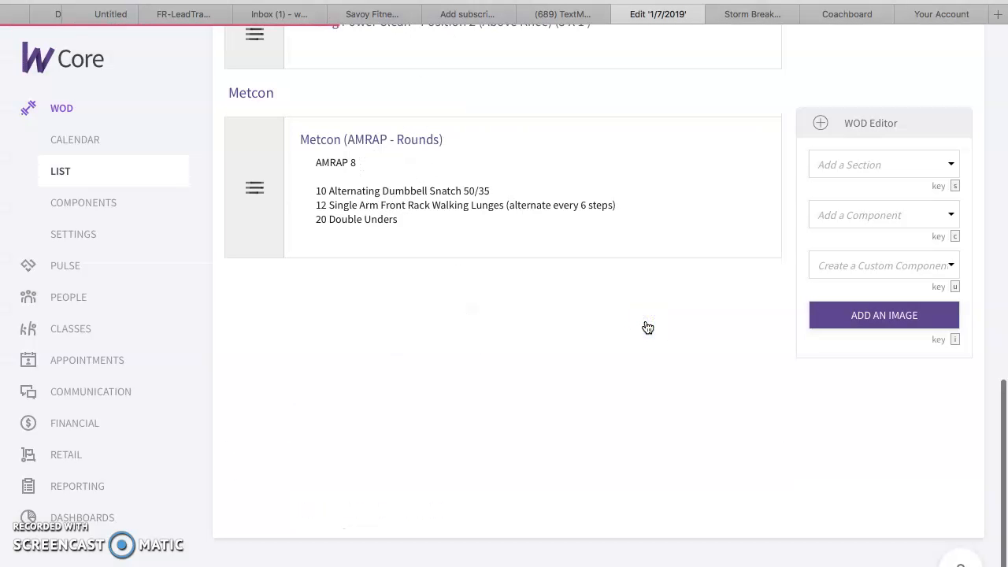
# - Review the order of the Strength and Metcon components and the placement of the notes in the workout editor
pyautogui.scroll(5, 653, 299)
pyautogui.scroll(4, 654, 296)
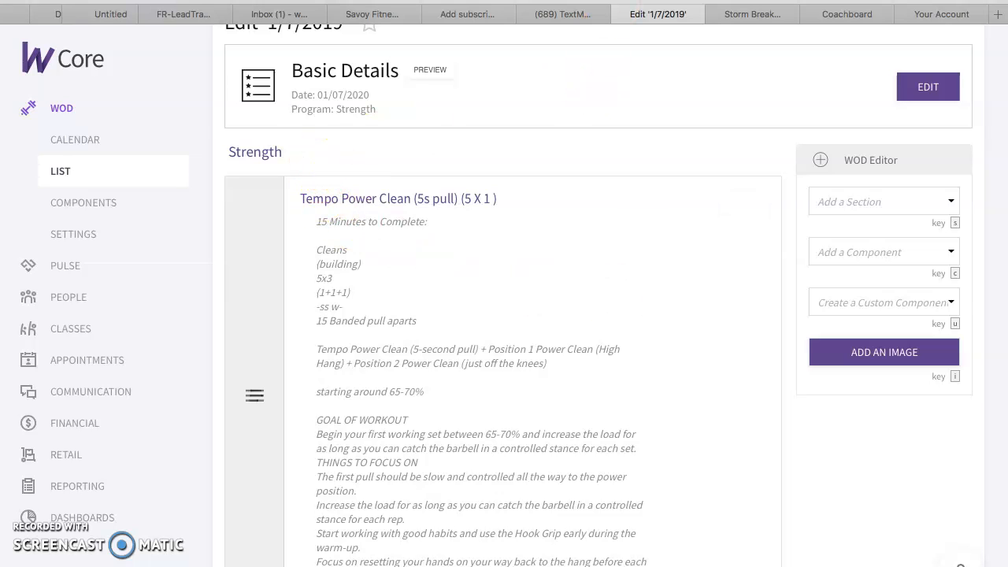
pyautogui.scroll(-3, 667, 433)
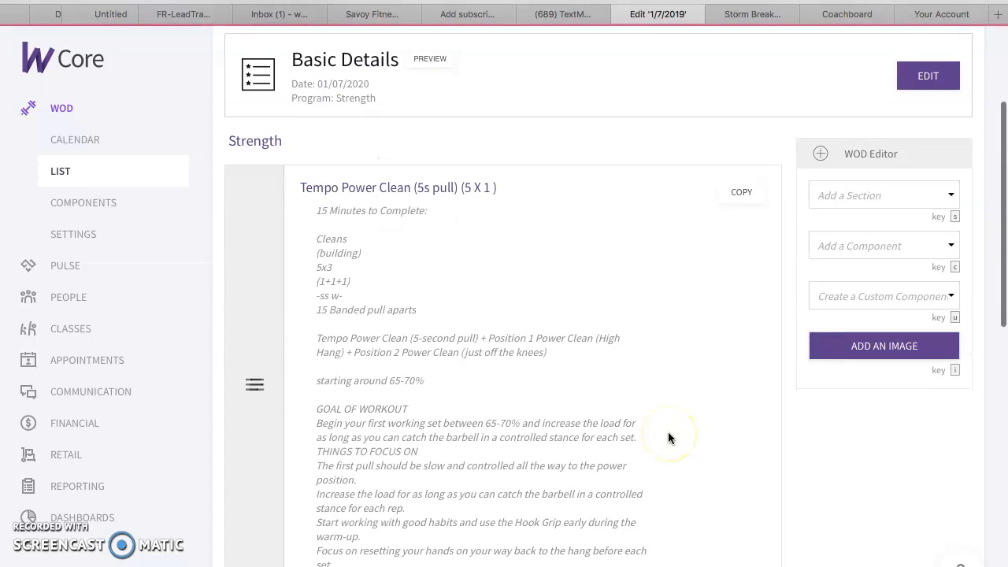
pyautogui.scroll(-2, 668, 437)
pyautogui.scroll(2, 667, 437)
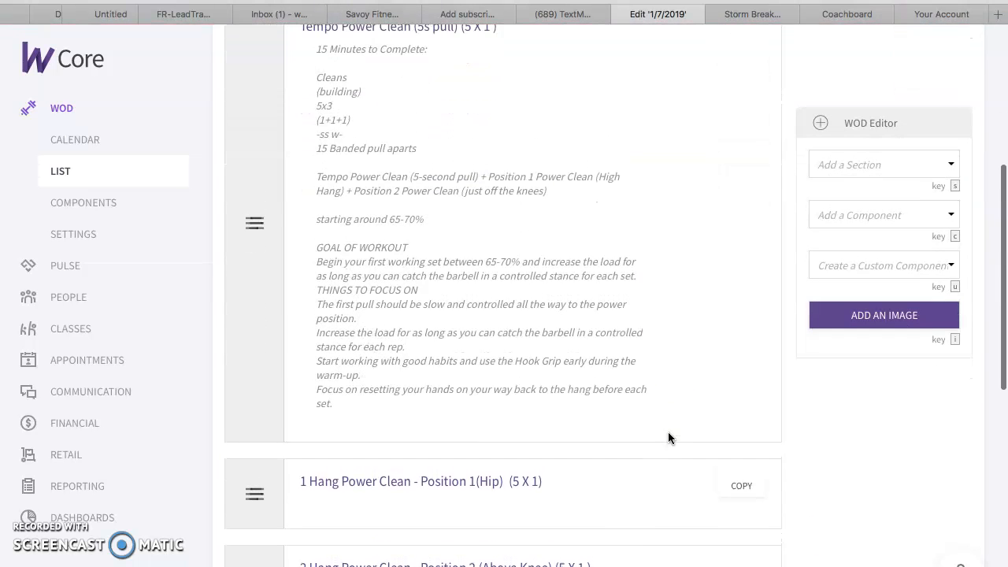
pyautogui.scroll(-6, 667, 438)
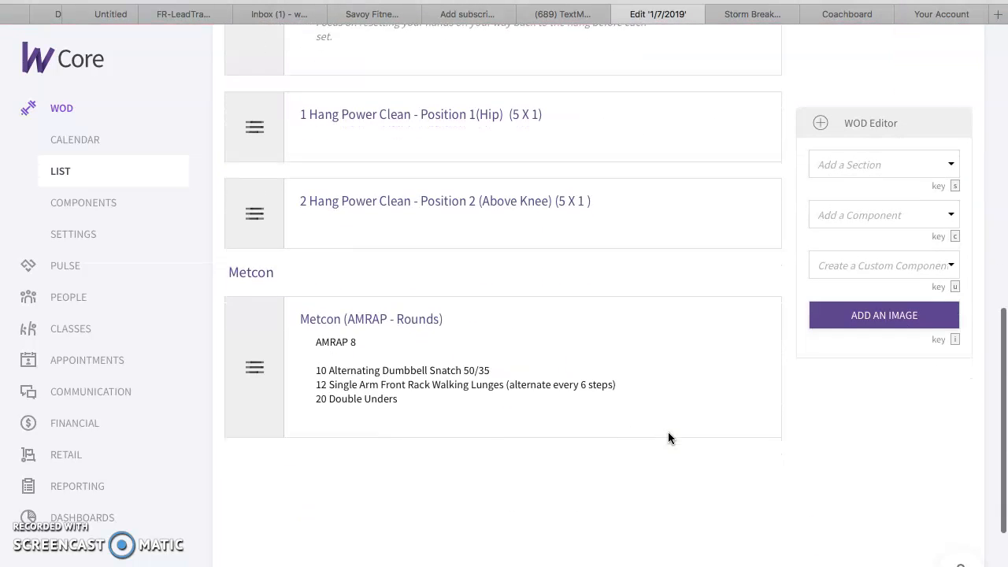
pyautogui.scroll(3, 668, 437)
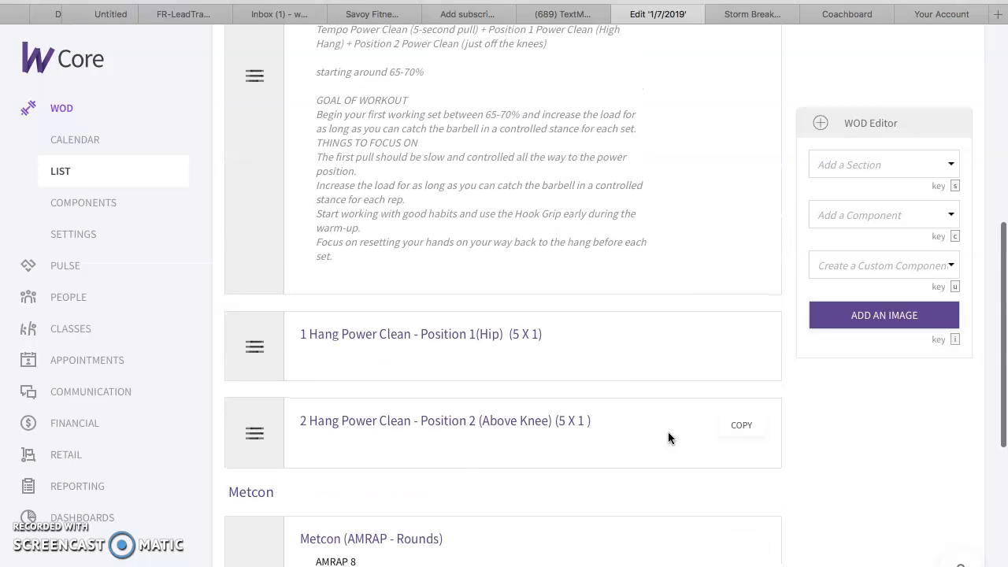
# - Switch to the Coachboard and examine how the 1/7/2019 workout and its notes are laid out, then glance at the Storm Breaker spreadsheet
pyautogui.click(937, 14)
pyautogui.click(854, 18)
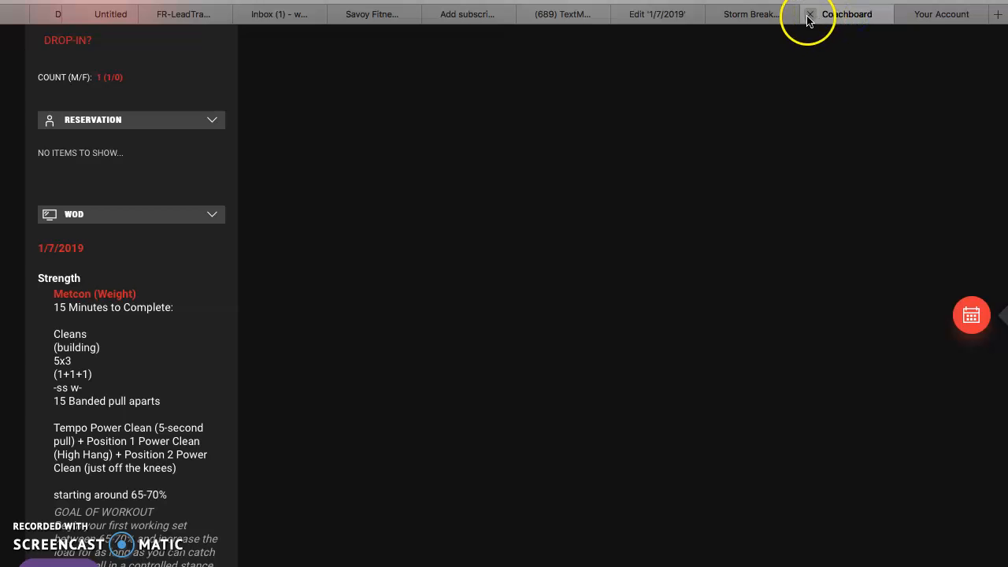
pyautogui.scroll(6, 724, 387)
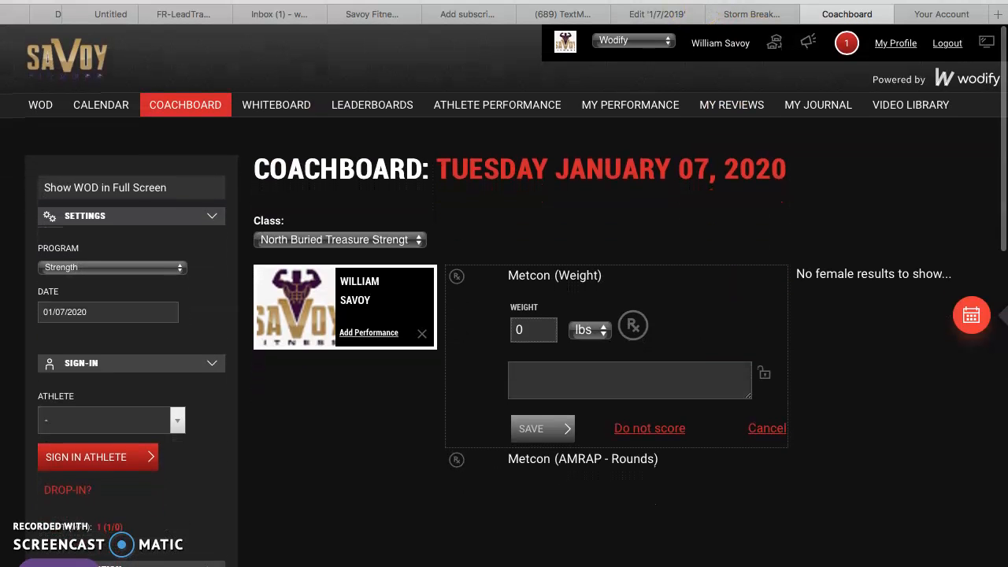
pyautogui.scroll(-7, 662, 382)
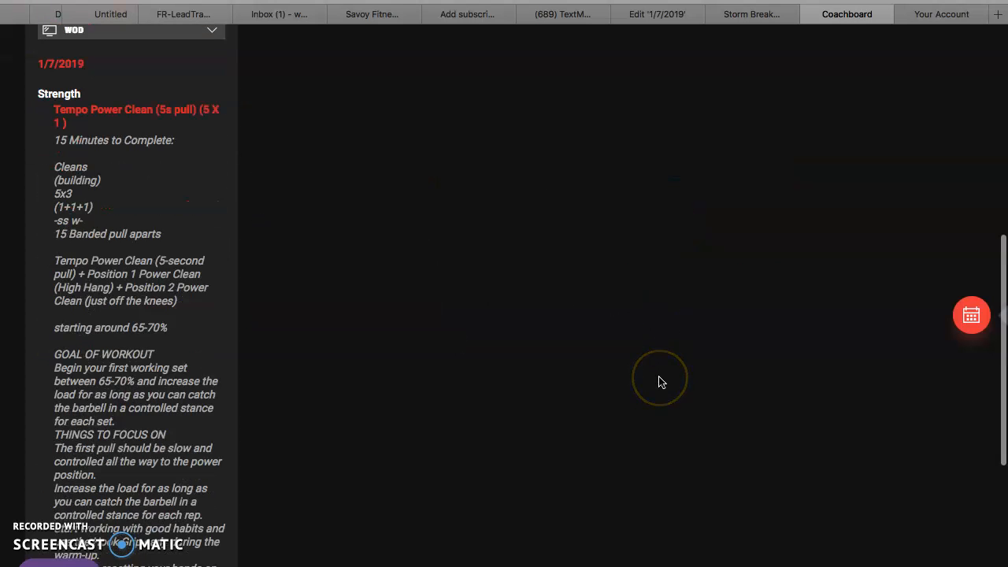
pyautogui.scroll(-3, 661, 382)
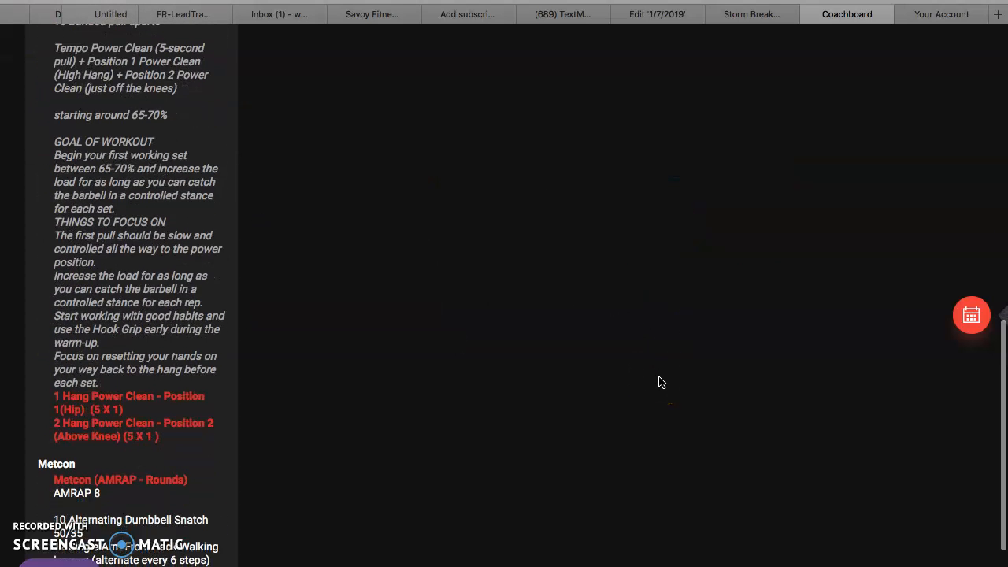
pyautogui.scroll(2, 662, 382)
pyautogui.scroll(-1, 661, 382)
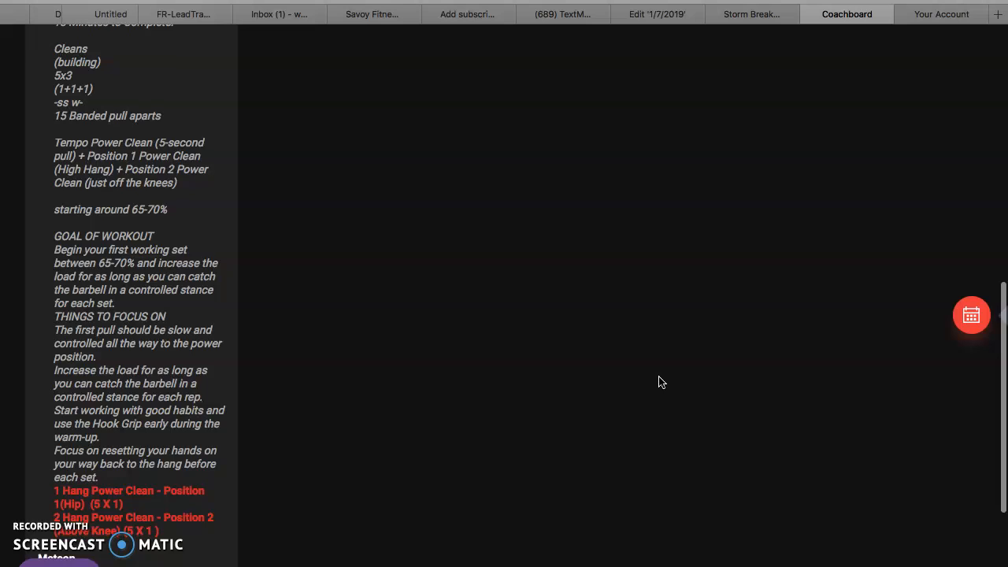
pyautogui.scroll(-1, 662, 382)
pyautogui.scroll(2, 662, 382)
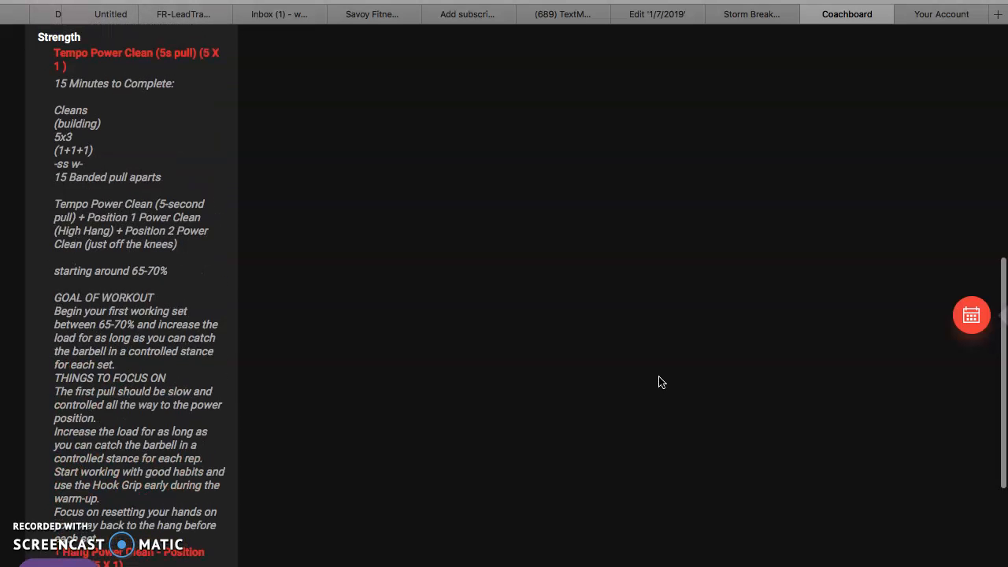
pyautogui.scroll(1, 661, 381)
pyautogui.click(769, 13)
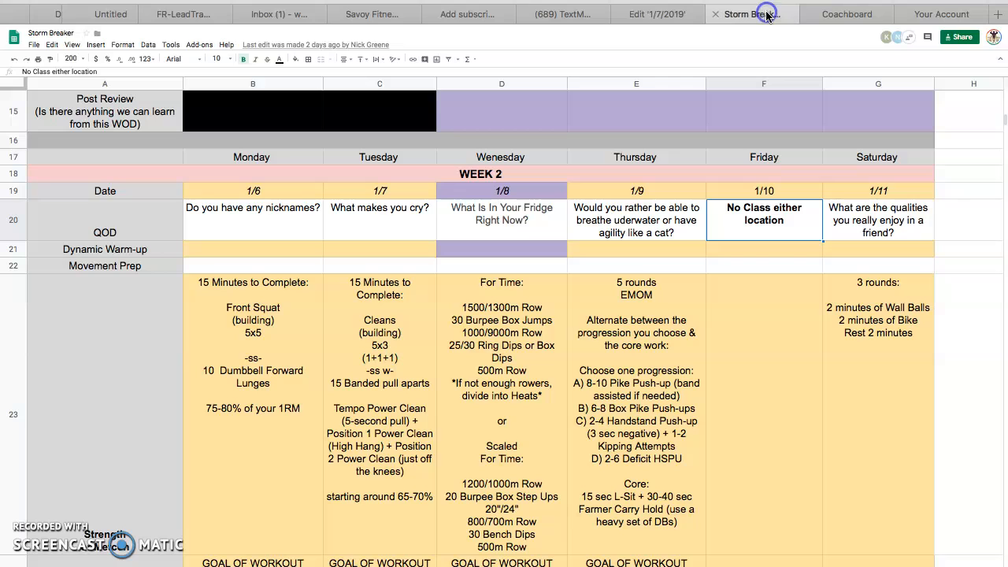
# - Return to the 1/7/2019 workout editor, cut the entire comment out of the Tempo Power Clean (5s pull) component, and save it
pyautogui.click(662, 14)
pyautogui.scroll(5, 541, 130)
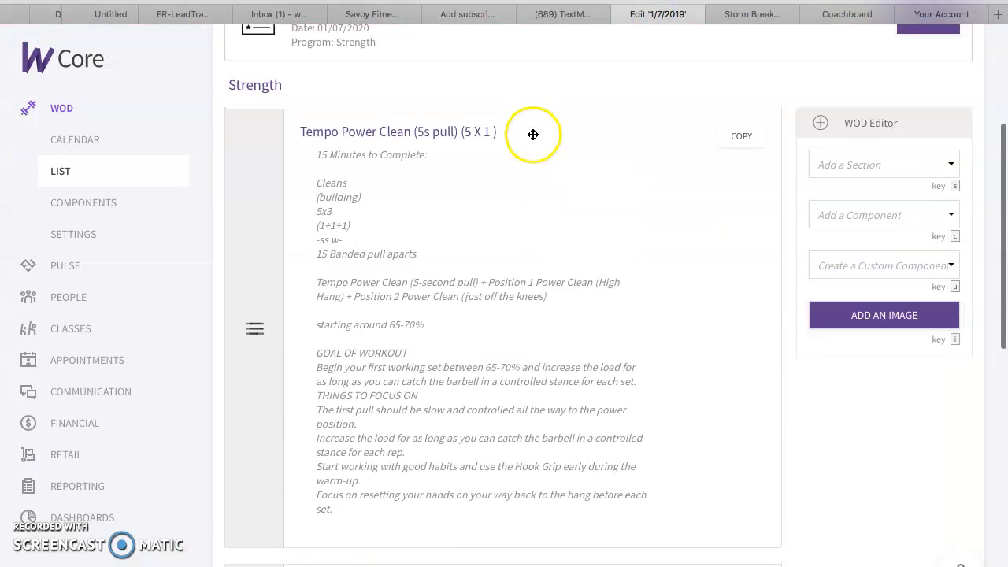
pyautogui.click(343, 129)
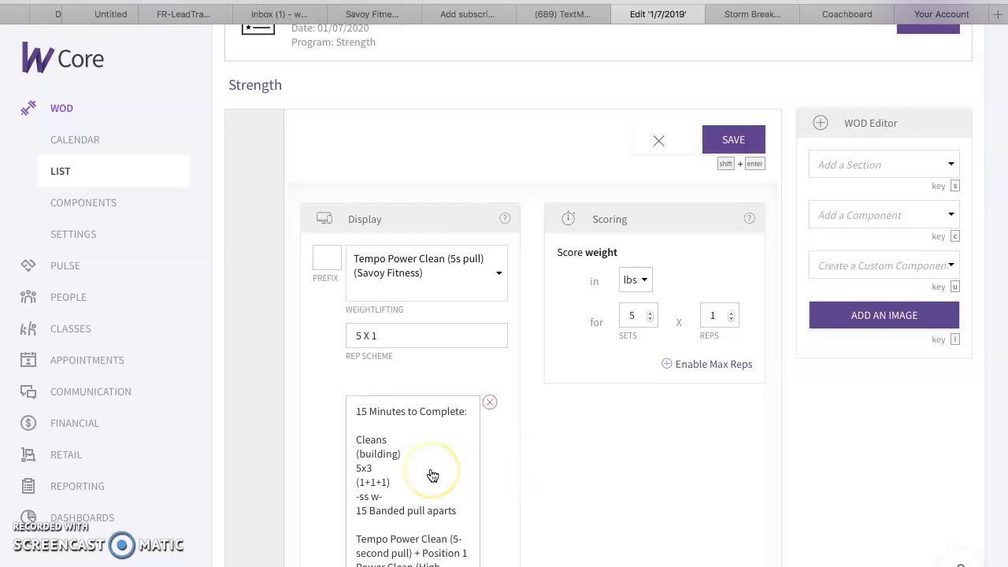
pyautogui.scroll(-6, 432, 475)
pyautogui.moveTo(400, 499); pyautogui.dragTo(374, 0)
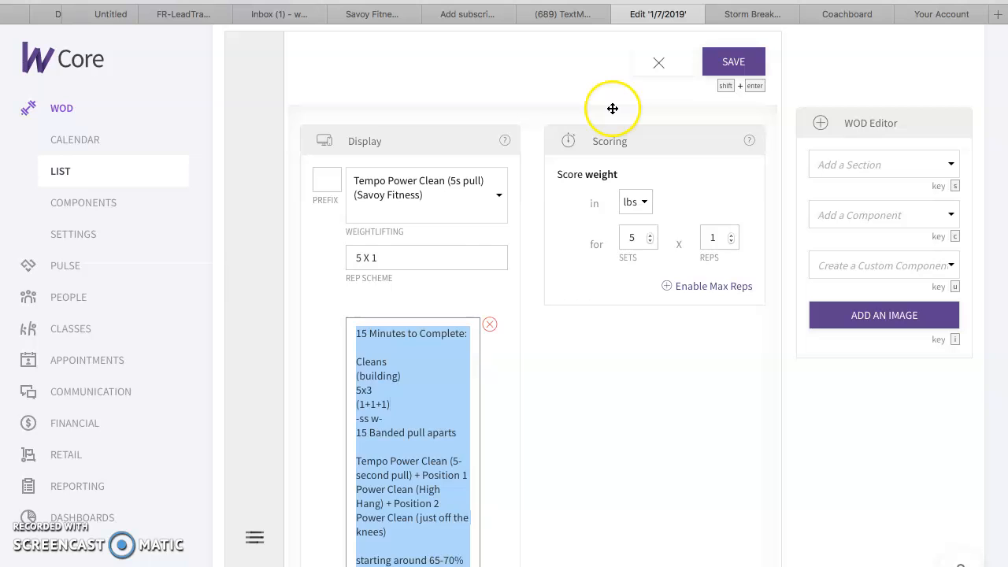
pyautogui.press('BackSpace')
pyautogui.click(735, 62)
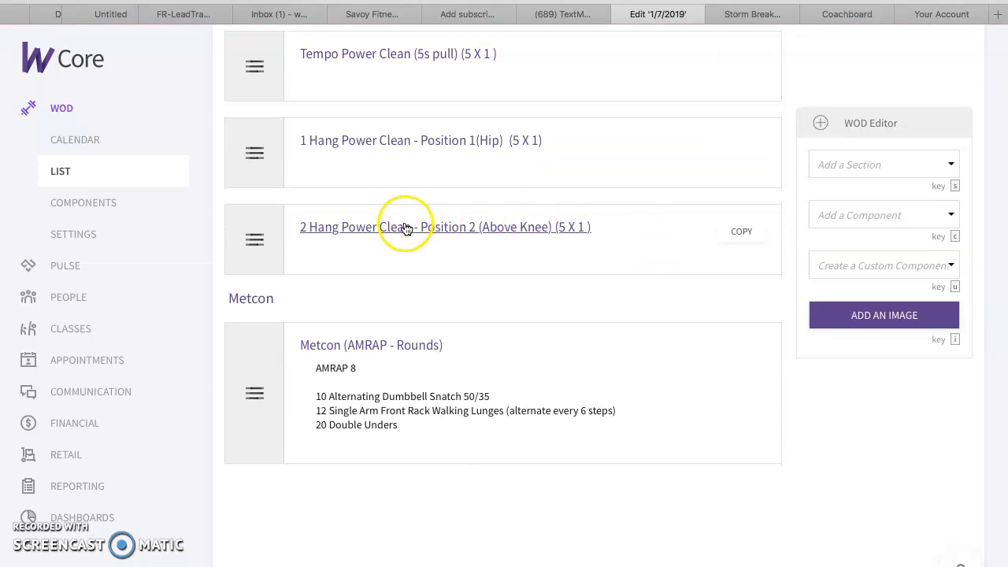
# - Add a comment with the cut workout details and notes to 2 Hang Power Clean - Position 2 (Above Knee) and save the component
pyautogui.click(406, 228)
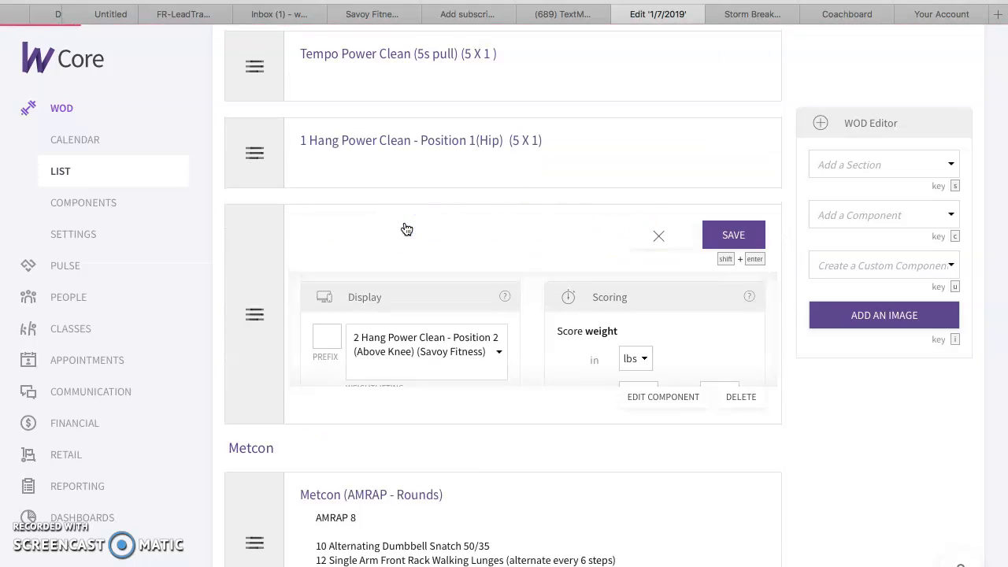
pyautogui.click(394, 476)
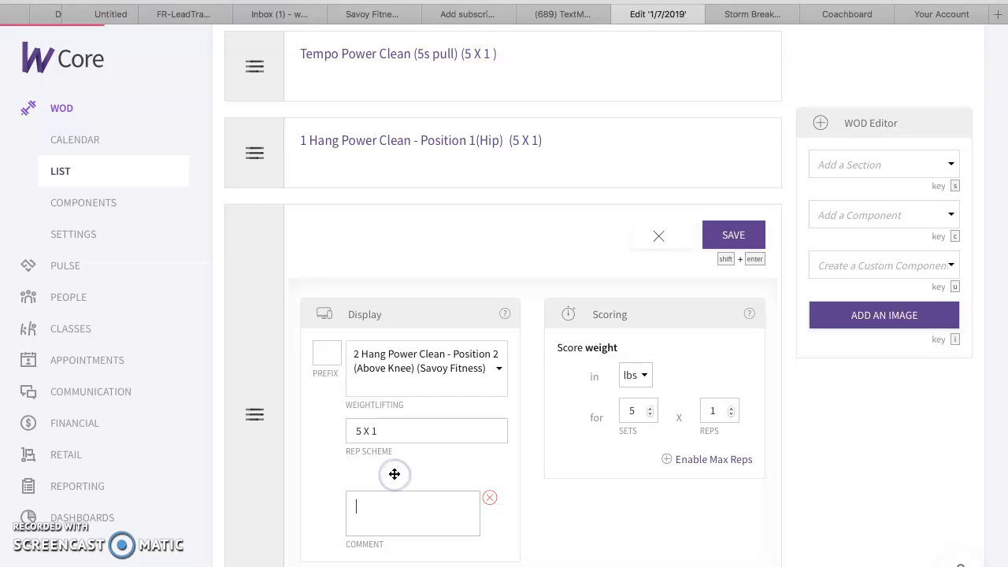
pyautogui.press('super+v')
pyautogui.scroll(-5, 409, 289)
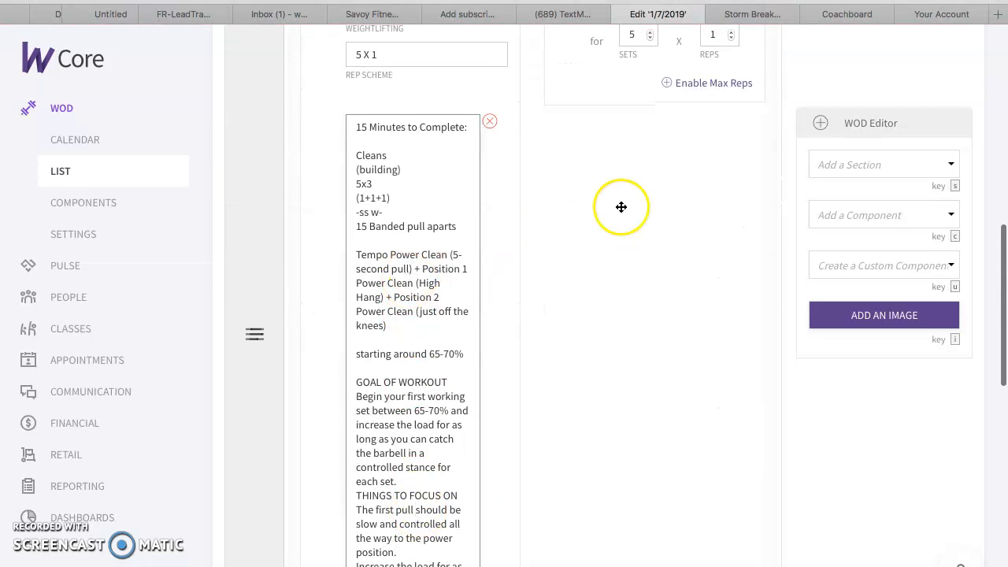
pyautogui.scroll(3, 621, 207)
pyautogui.click(742, 98)
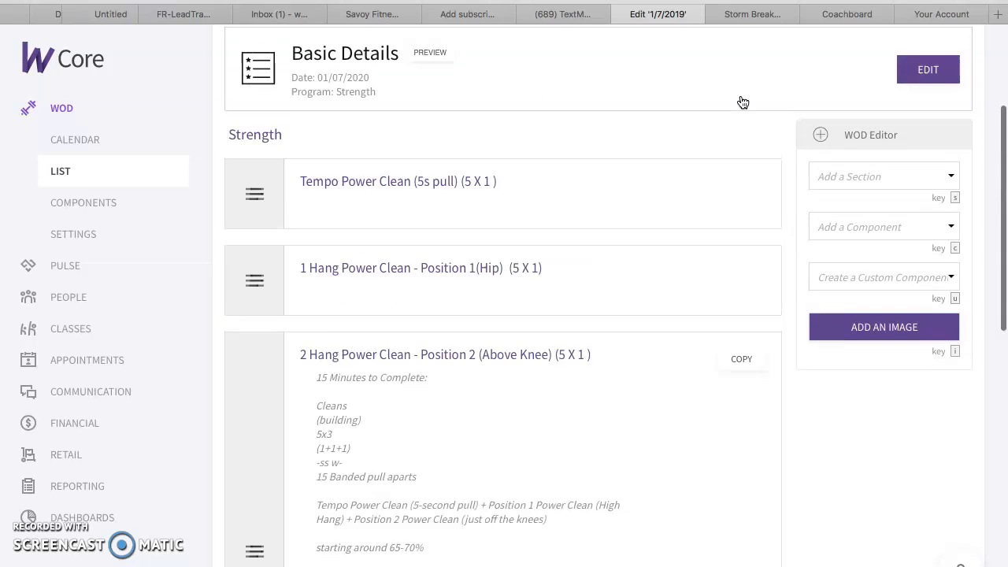
pyautogui.click(752, 89)
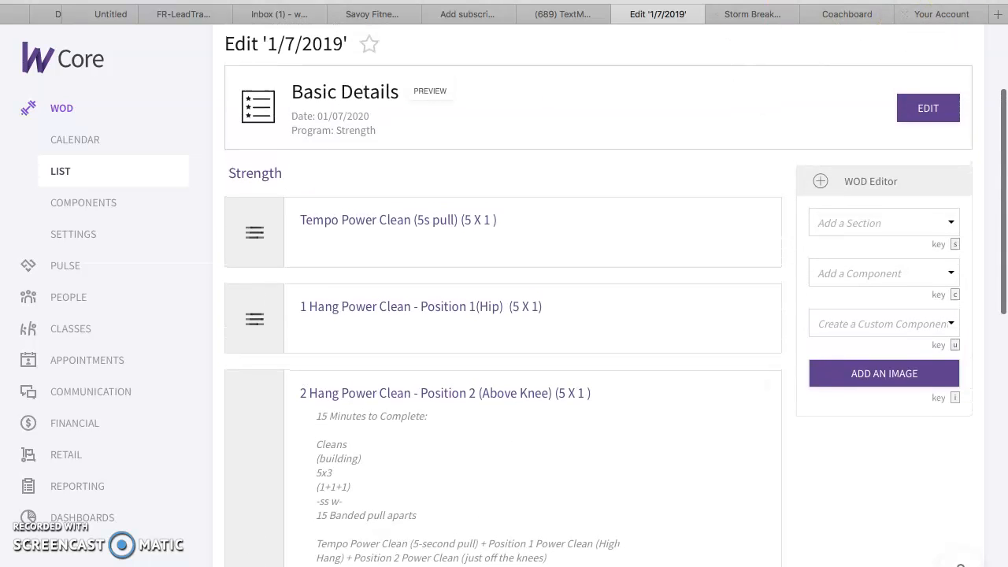
# - Review the revised Strength section, then switch to the Coachboard and check the workout layout and the athlete's scoring entries
pyautogui.scroll(-4, 699, 310)
pyautogui.scroll(-1, 698, 311)
pyautogui.click(708, 298)
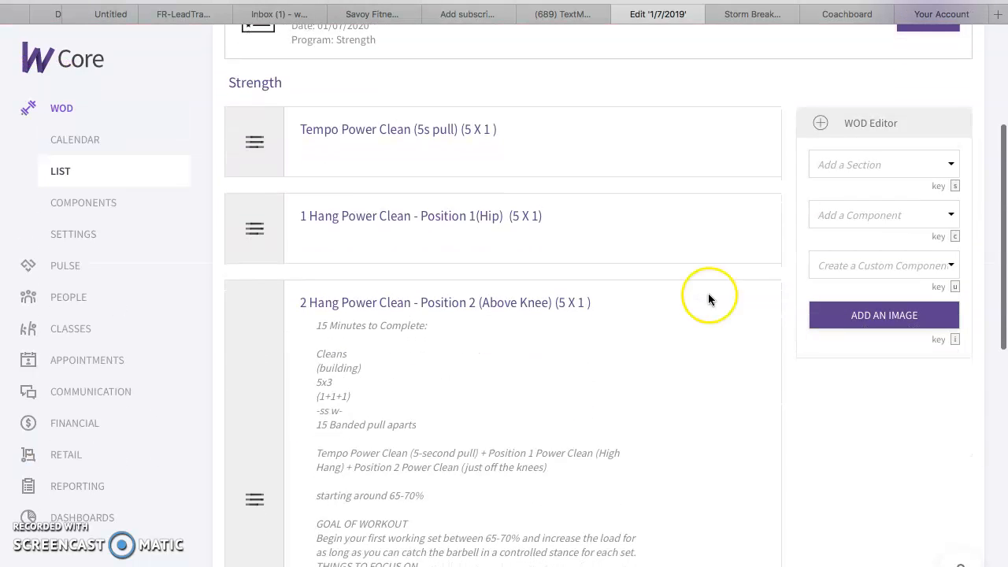
pyautogui.click(866, 20)
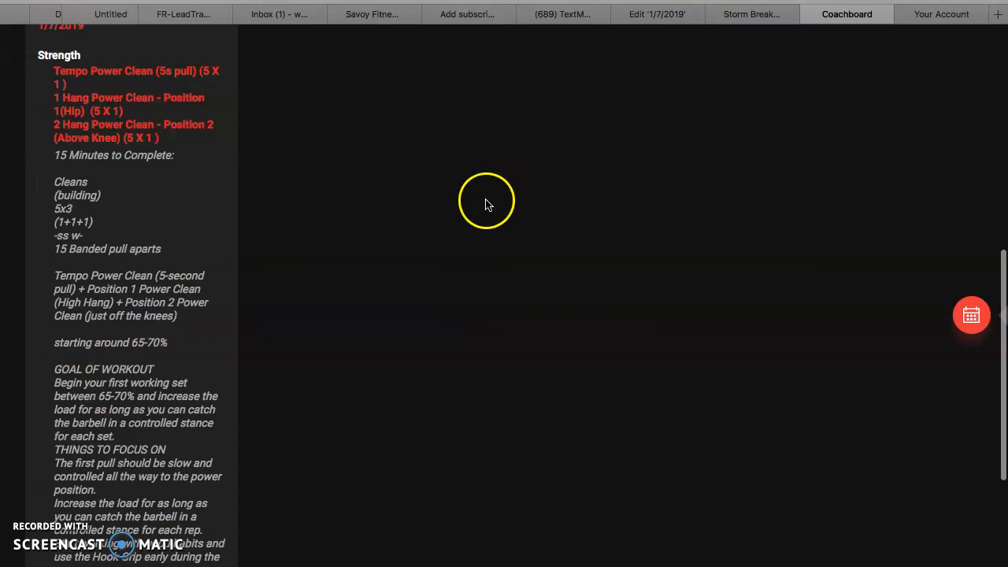
pyautogui.click(534, 304)
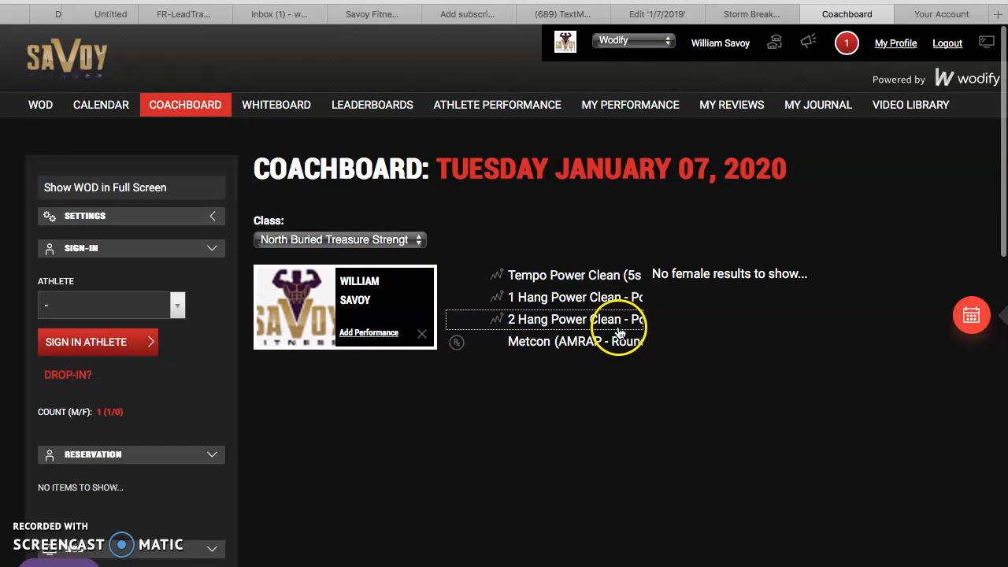
# - Record the athlete's Tempo Power Clean (5s pull) score with a weight of 175 lbs and save it
pyautogui.scroll(-10, 598, 400)
pyautogui.scroll(8, 599, 400)
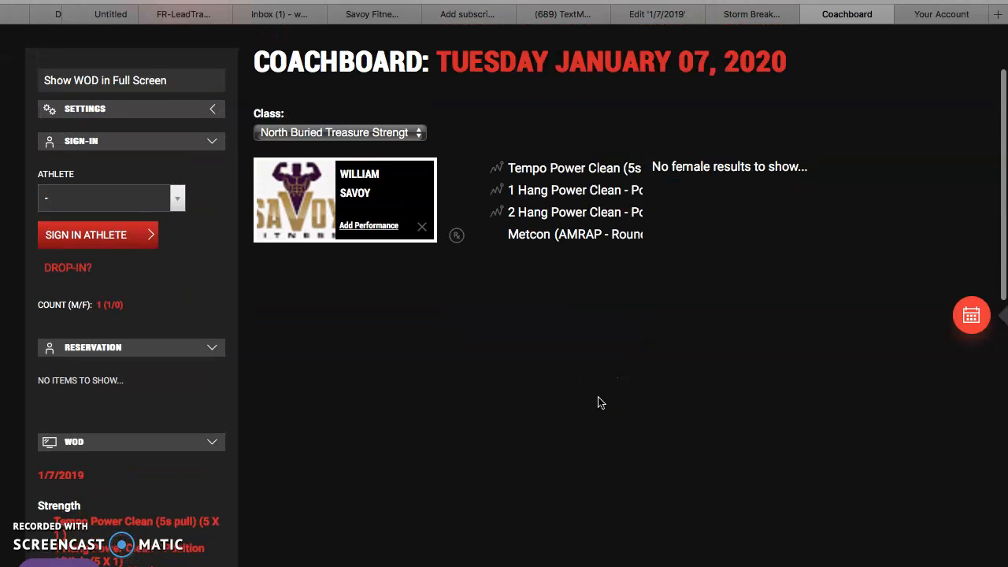
pyautogui.click(576, 170)
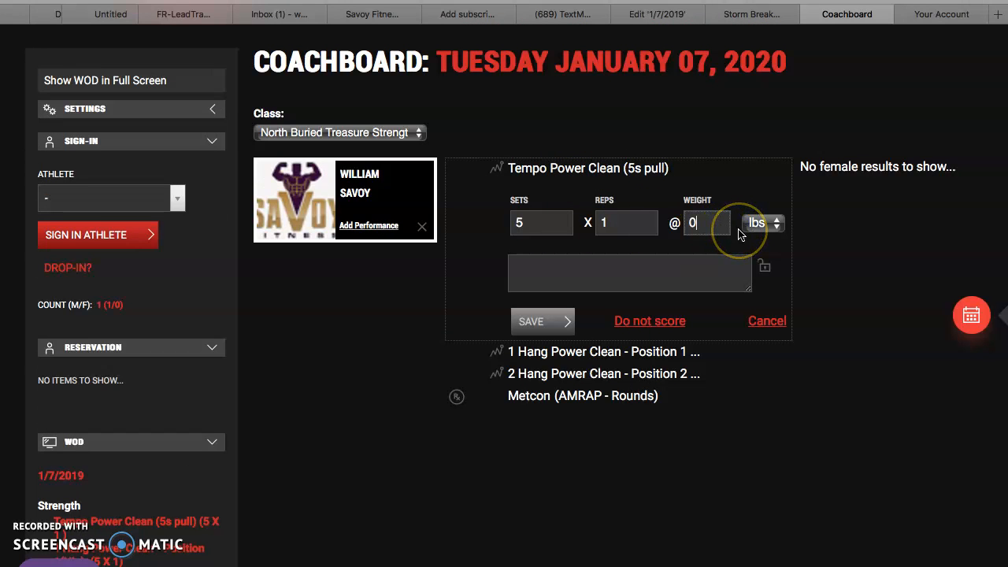
pyautogui.press('BackSpace')
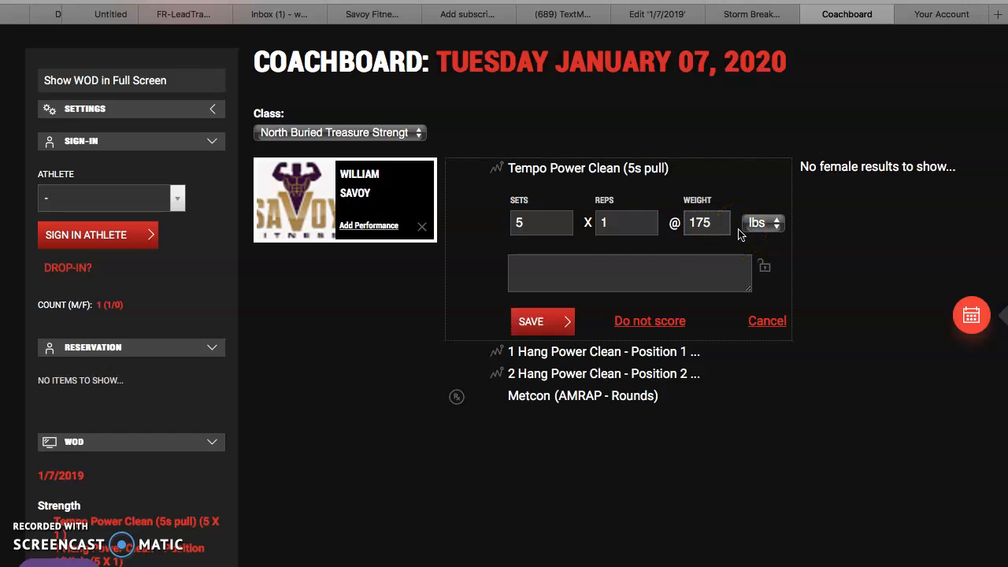
pyautogui.click(551, 319)
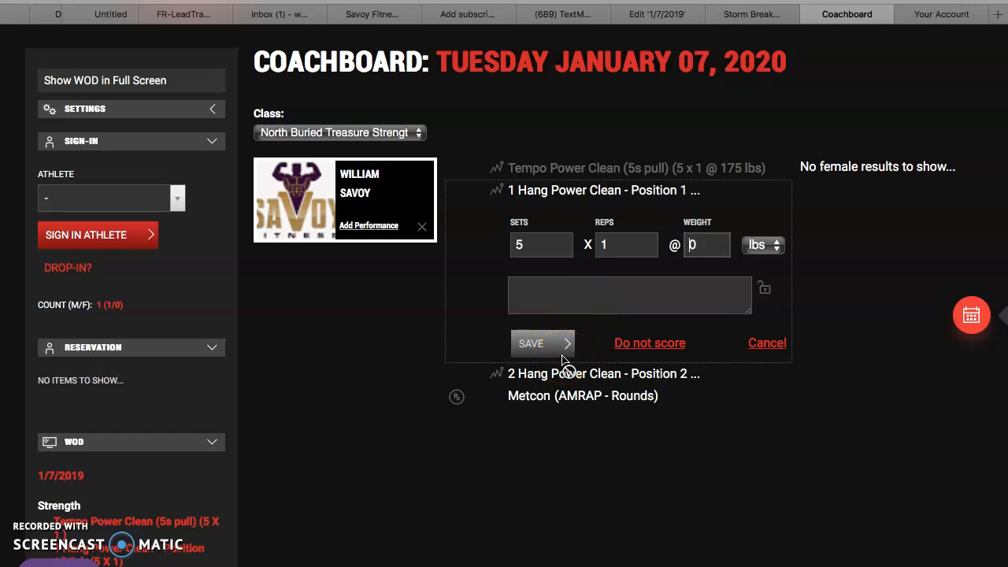
# - Score 1 Hang Power Clean - Position 1 and 2 Hang Power Clean - Position 2 at 175 lbs each, saving both
pyautogui.write('175')
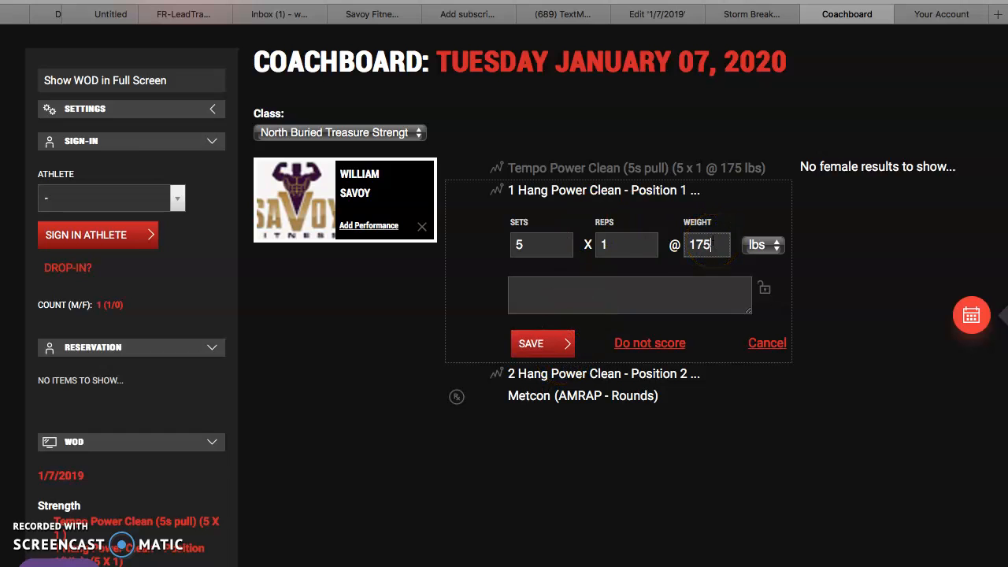
pyautogui.click(518, 343)
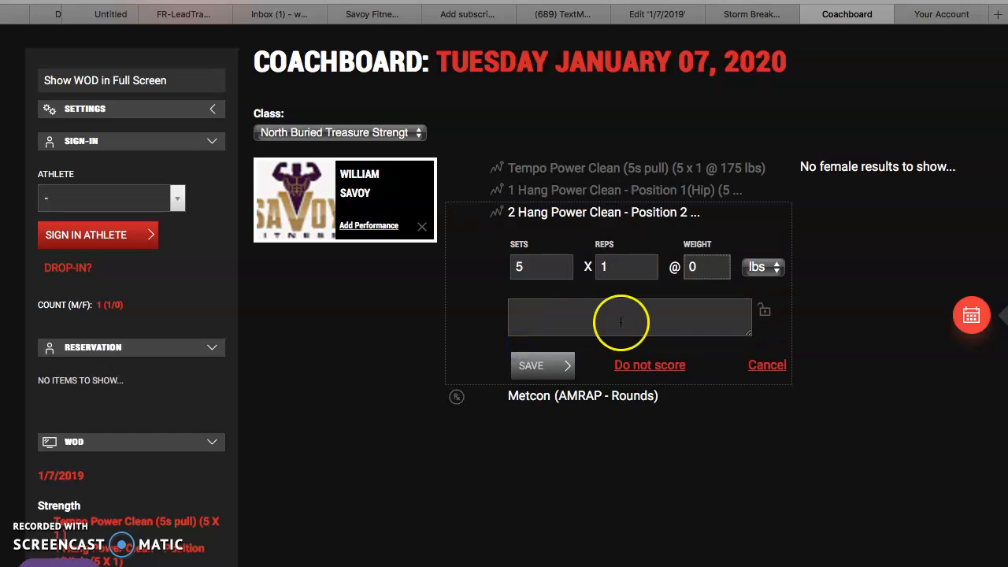
pyautogui.write('175')
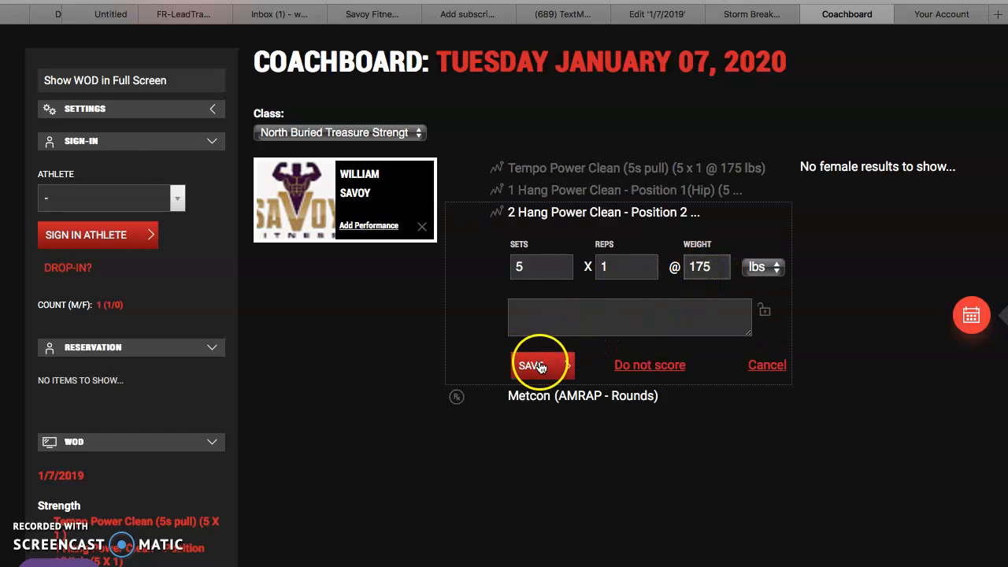
pyautogui.click(540, 367)
# - Mark the athlete's Metcon (AMRAP - Rounds) as not scored and look over the Strength section of the 1/7/2019 workout
pyautogui.click(653, 339)
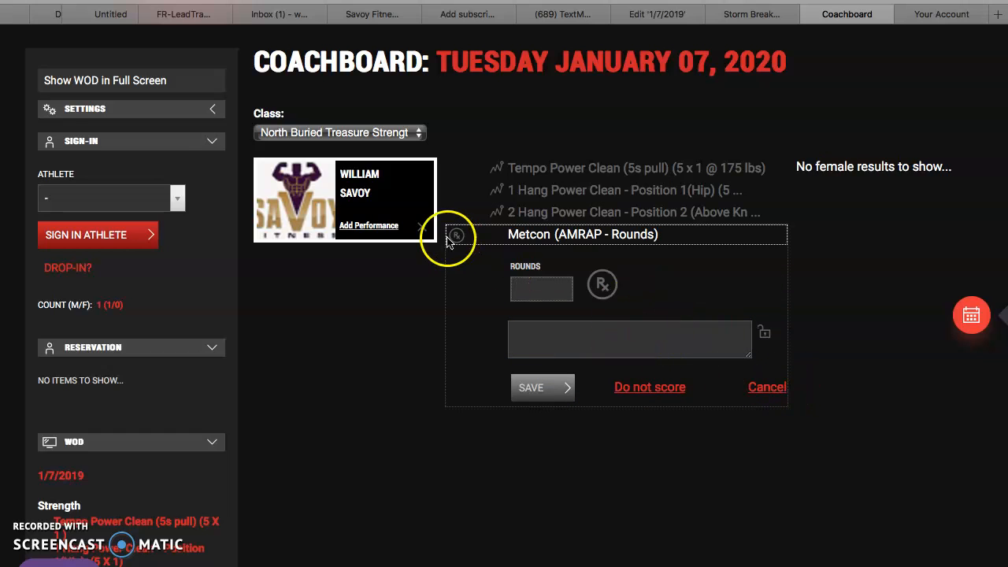
pyautogui.click(664, 387)
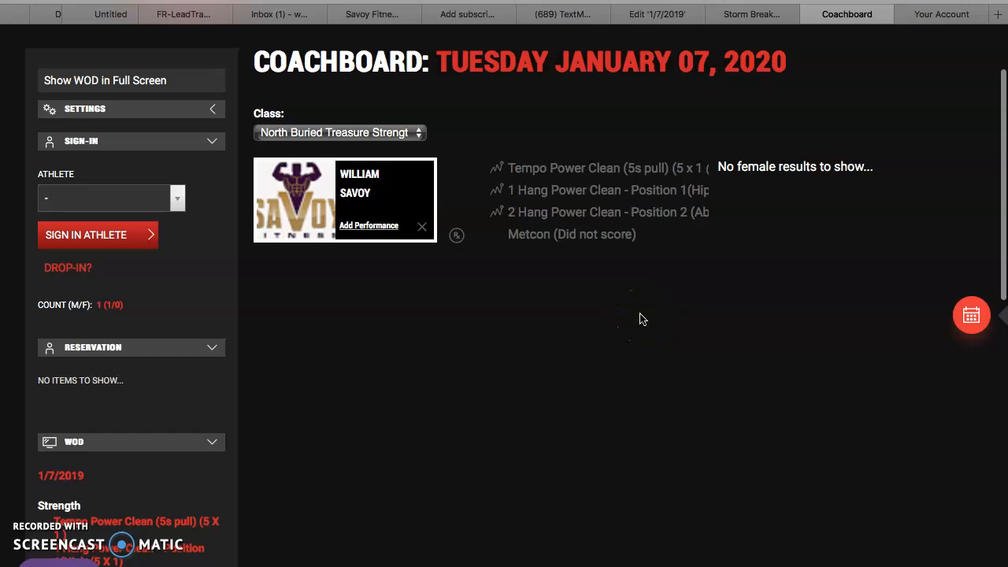
pyautogui.scroll(-3, 641, 249)
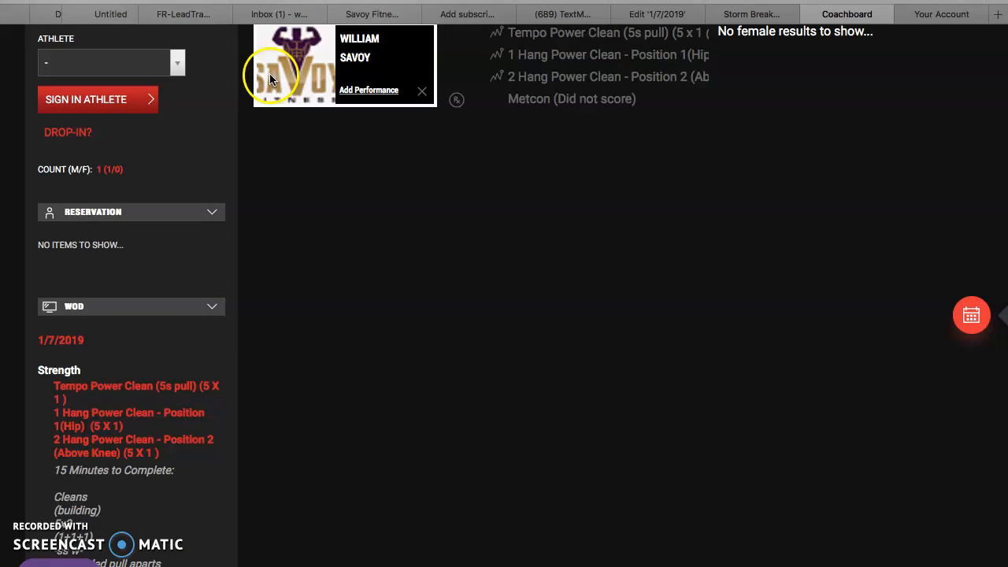
# - Take the browser window out of full-screen mode and switch to the desktop
pyautogui.moveTo(277, 1)
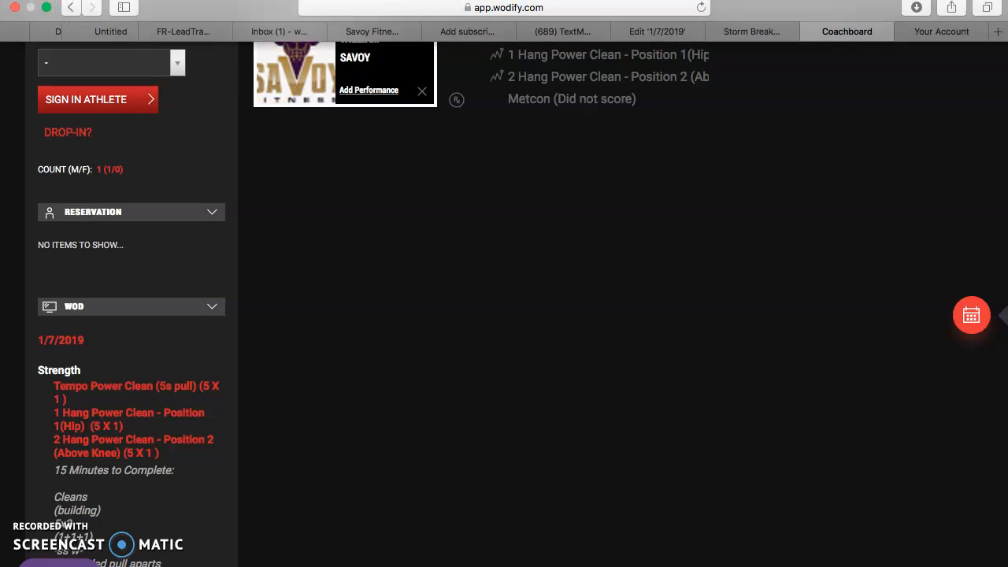
pyautogui.click(46, 8)
pyautogui.click(88, 429)
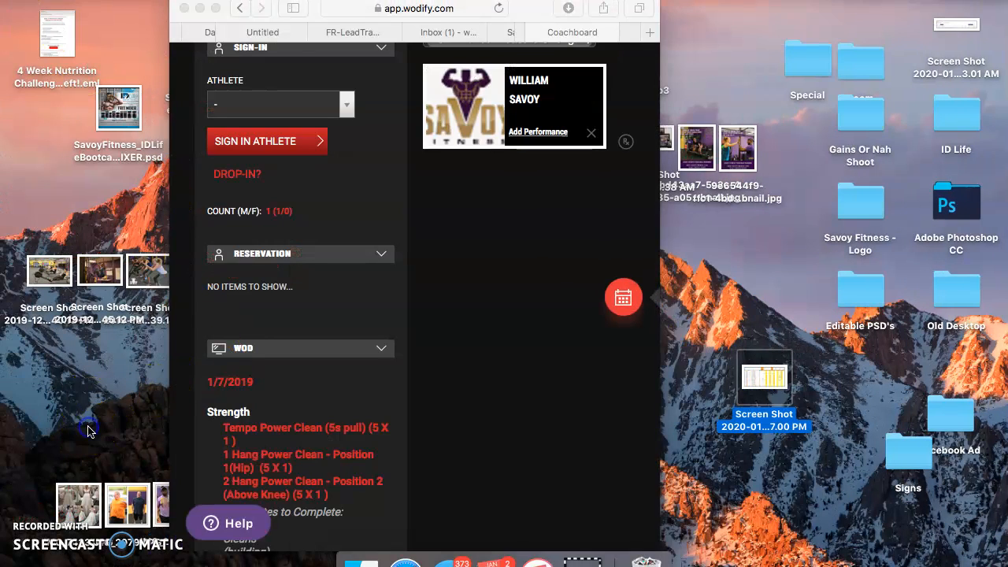